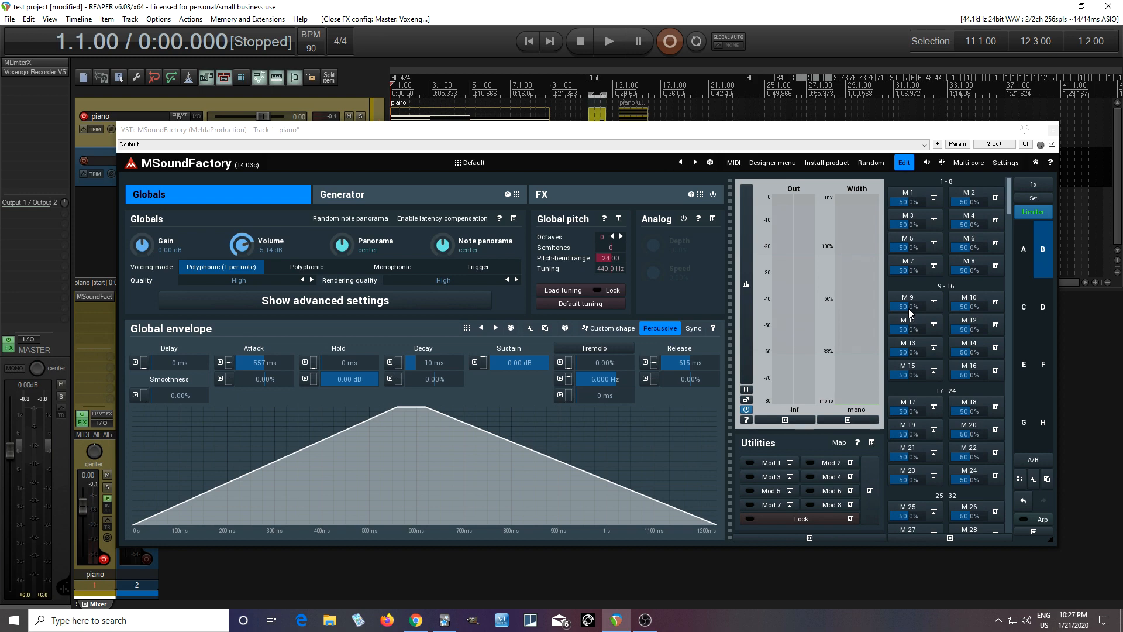
# Step: Add an Oscillator module in the top slot of the generator grid's second column
pyautogui.click(1027, 263)
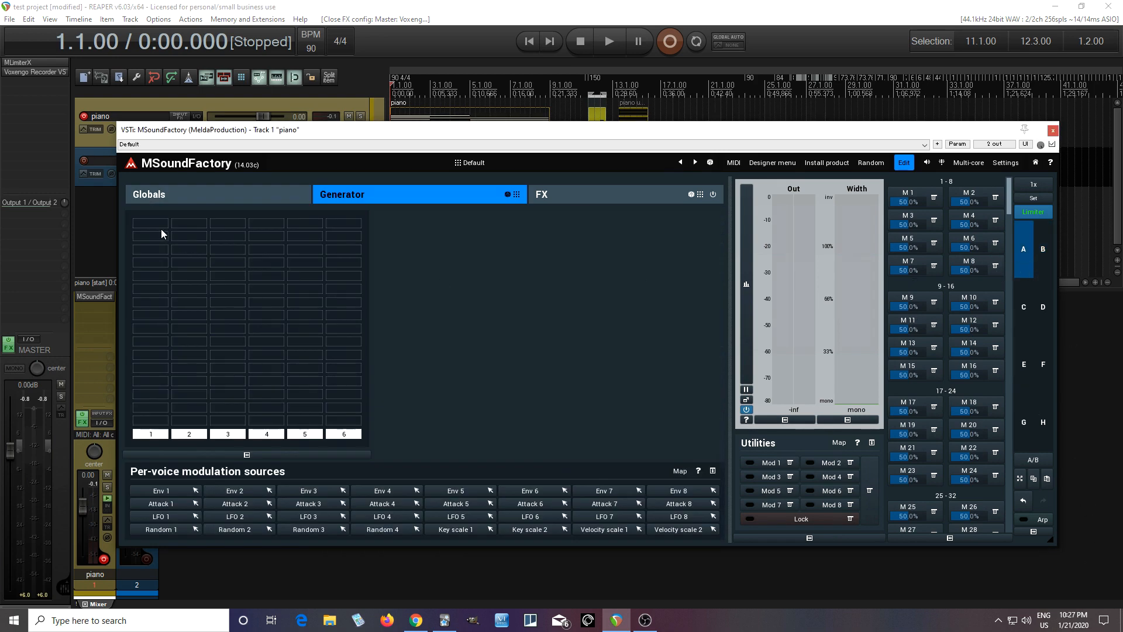
pyautogui.click(186, 234)
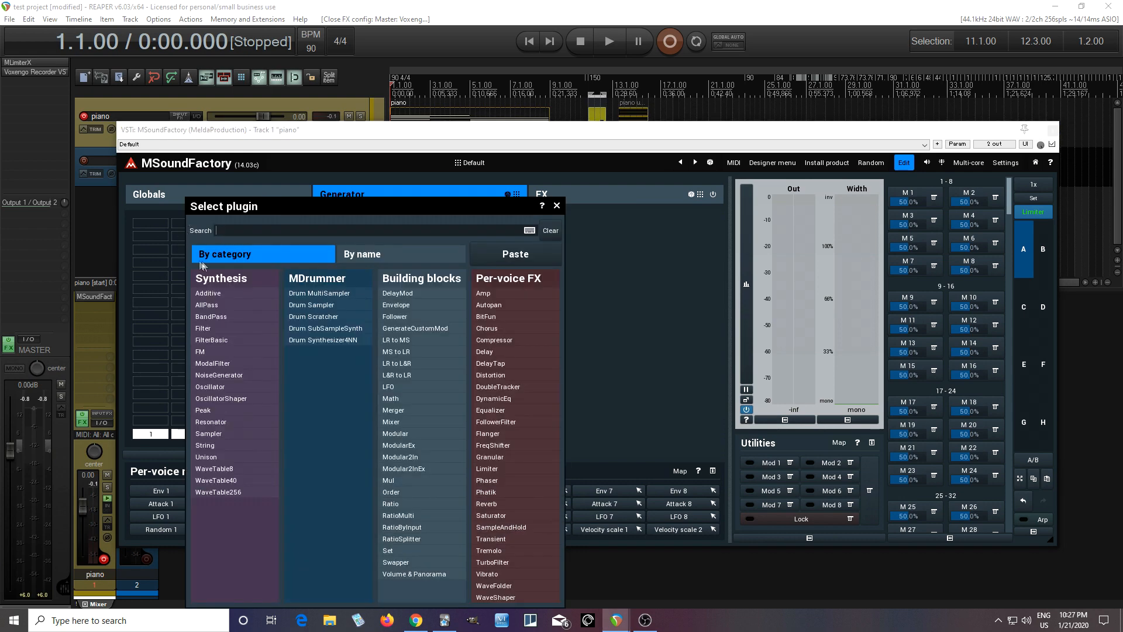
pyautogui.click(245, 387)
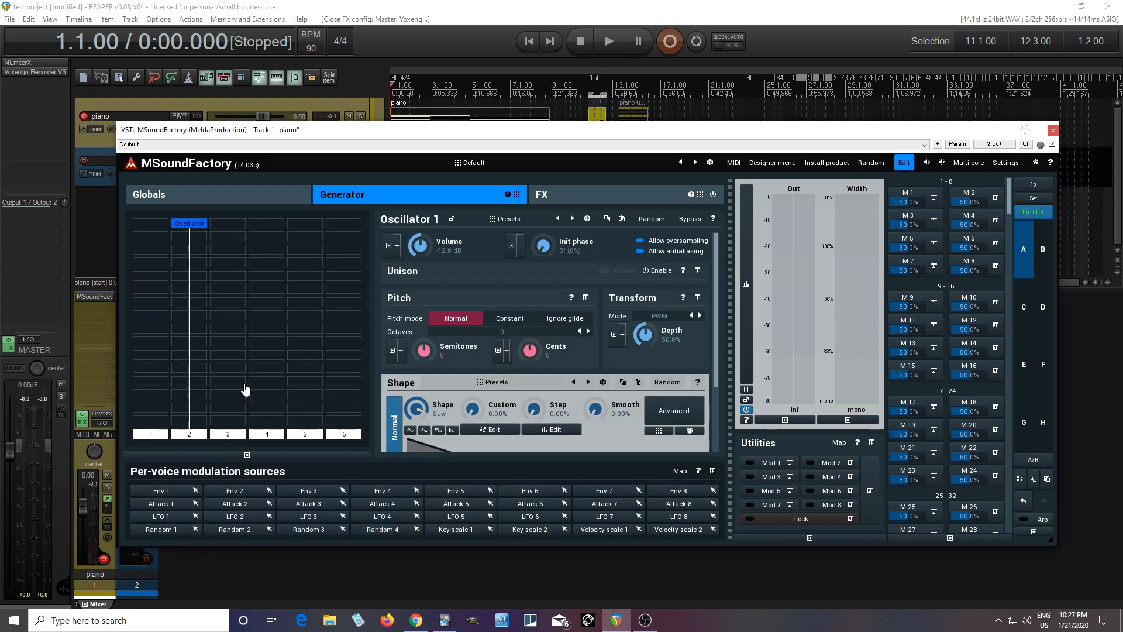
# Step: Enable the oscillator's unison with Optimized phase and about 8.34 voices, and raise its initial phase
pyautogui.click(657, 270)
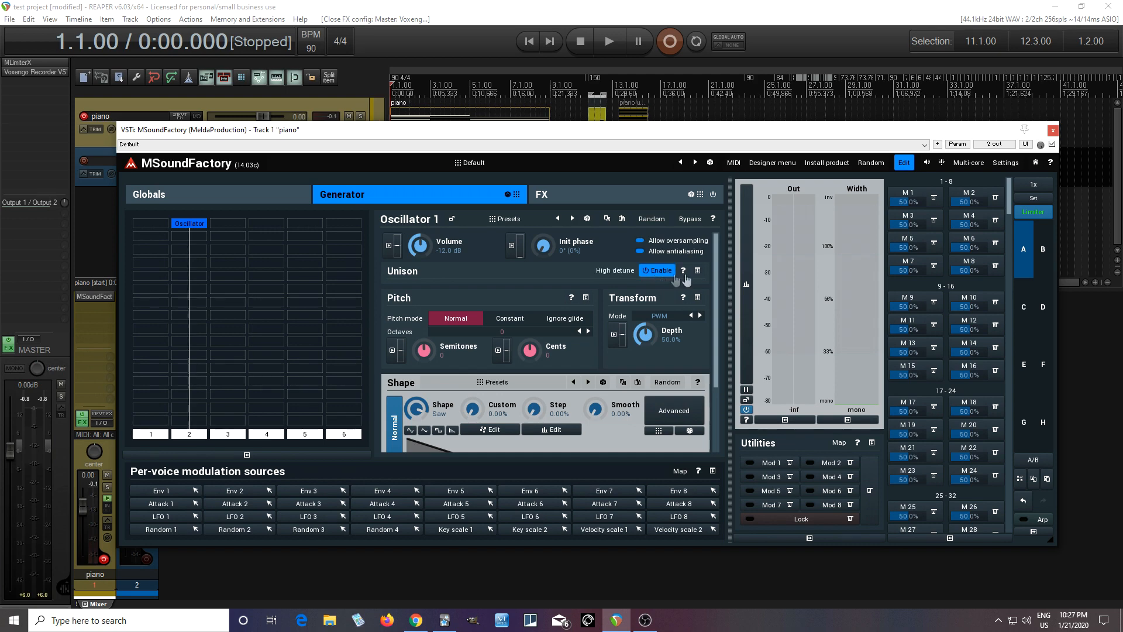
pyautogui.click(632, 345)
pyautogui.click(637, 360)
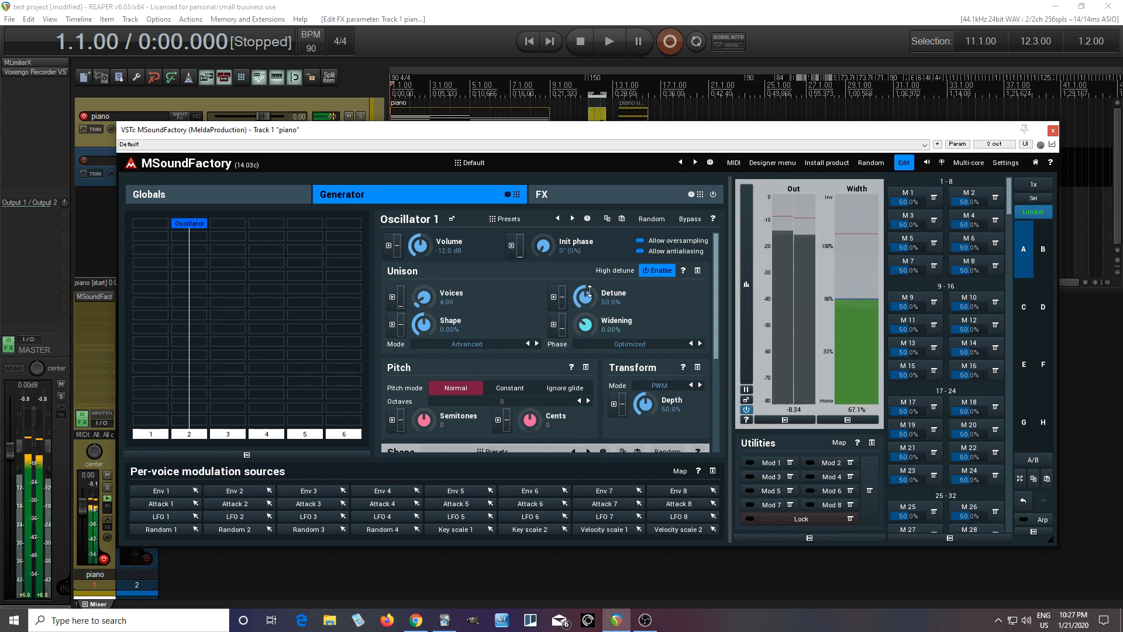
pyautogui.moveTo(425, 296)
pyautogui.mouseDown()
pyautogui.moveTo(425, 270)
pyautogui.moveTo(430, 297)
pyautogui.mouseUp()
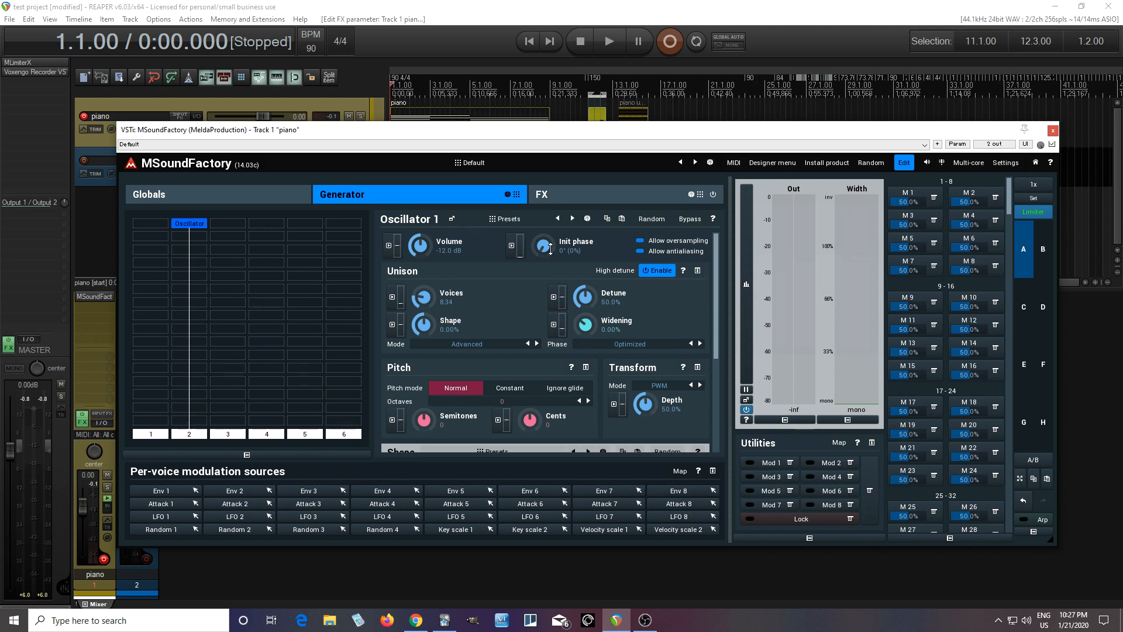
pyautogui.moveTo(550, 249); pyautogui.dragTo(550, 163)
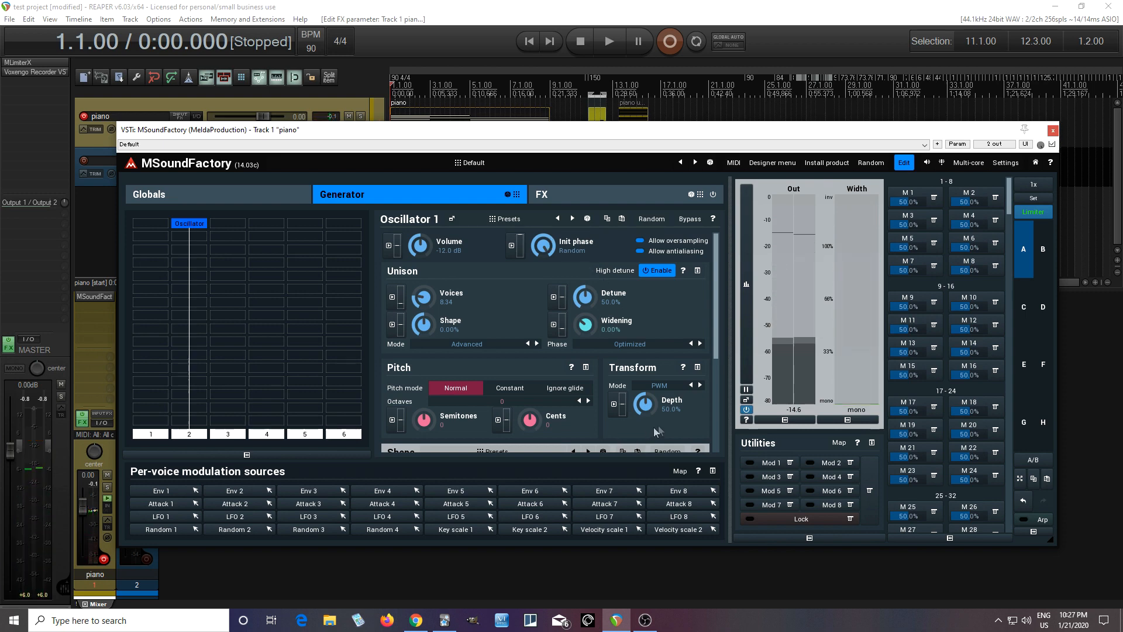
# Step: Add a Filter module below the oscillator in the second column and disable its Amp section
pyautogui.doubleClick(196, 265)
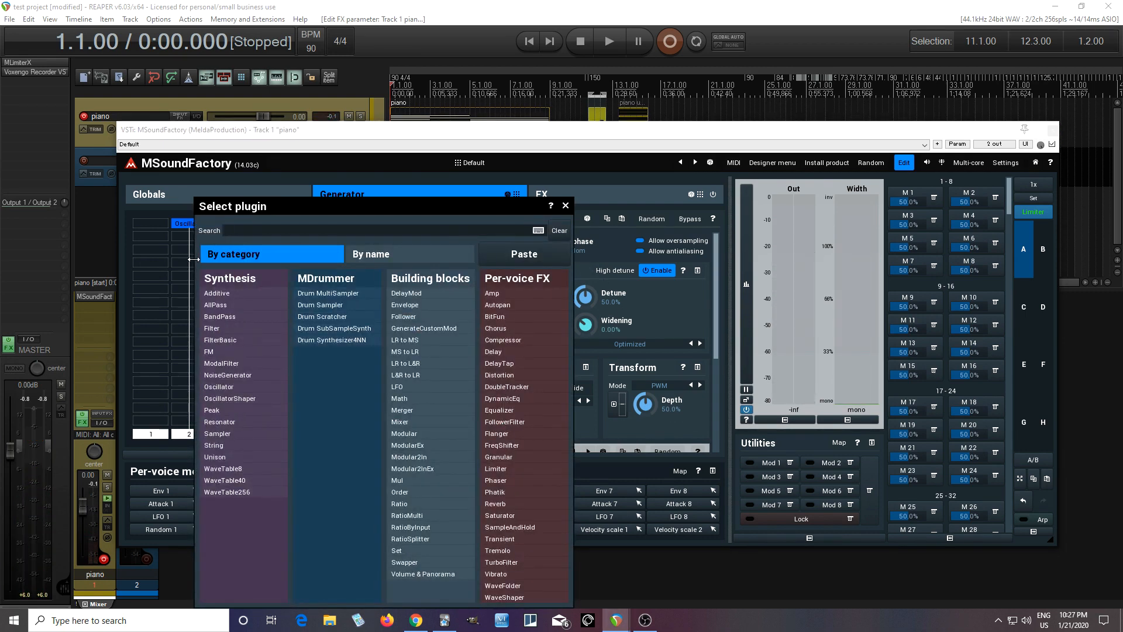
pyautogui.click(220, 328)
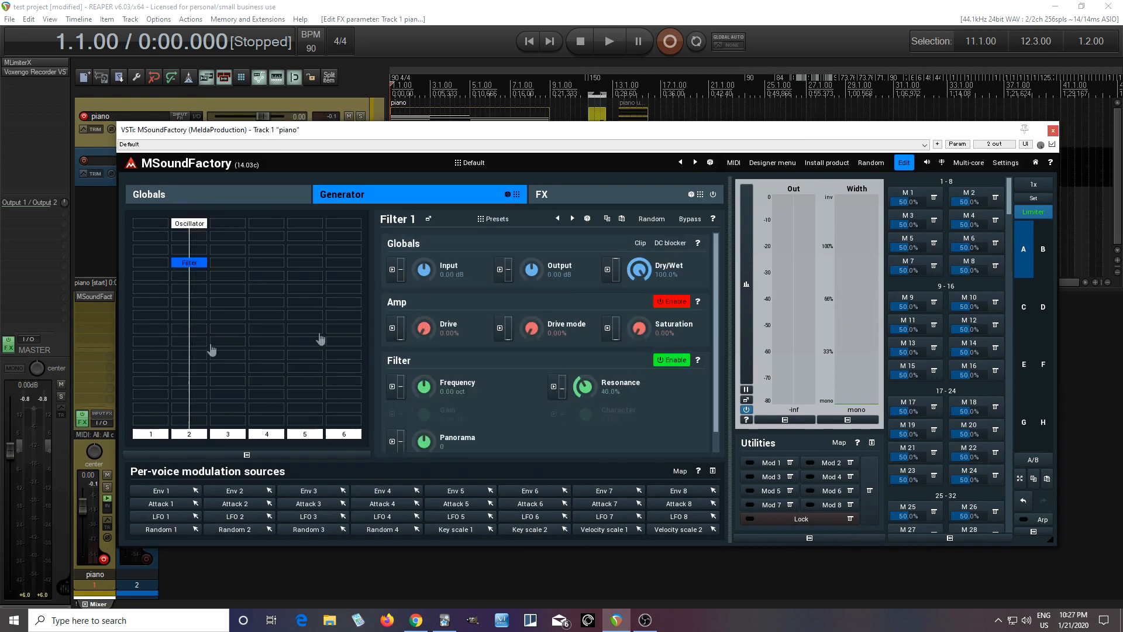
pyautogui.click(673, 302)
# Step: Set the filter's frequency to +1.00 oct
pyautogui.scroll(-1, 718, 334)
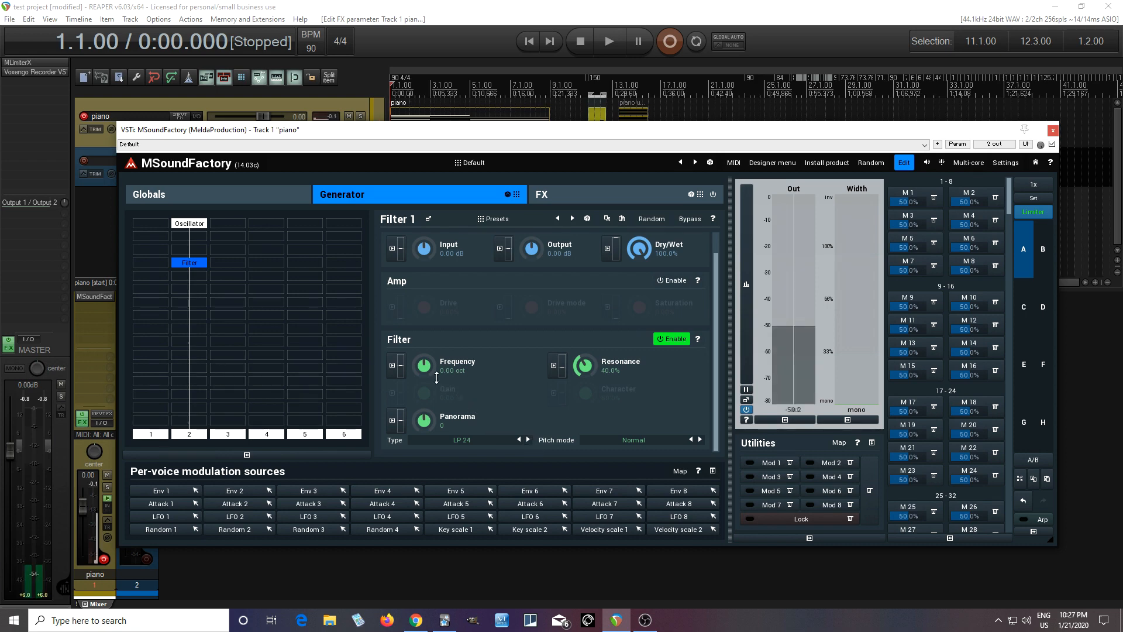
pyautogui.moveTo(436, 377); pyautogui.dragTo(436, 368)
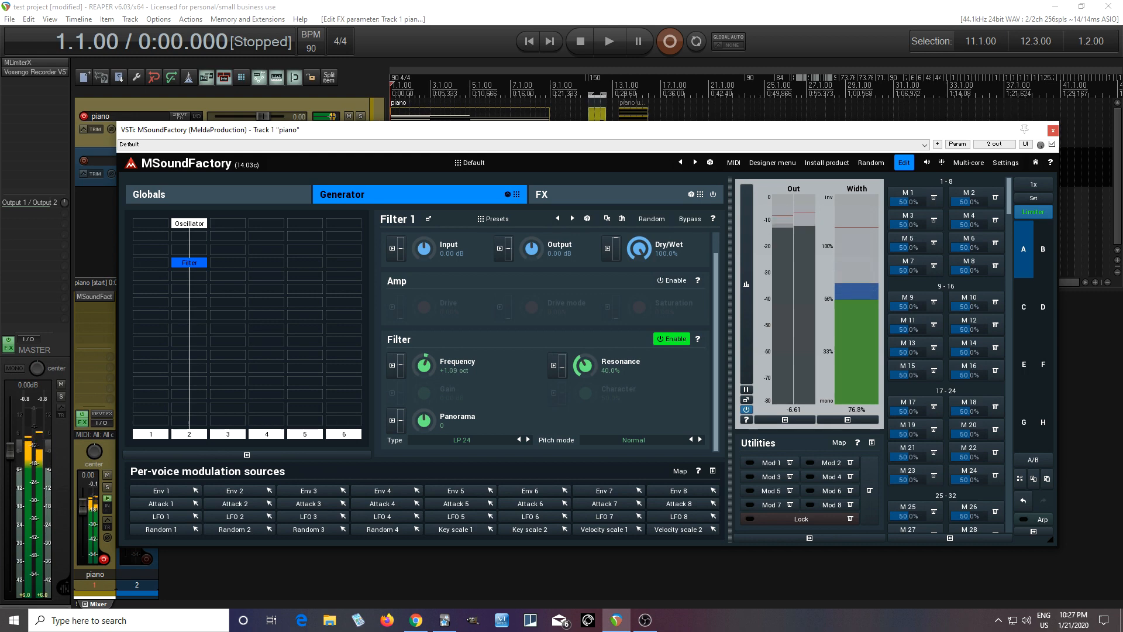
pyautogui.doubleClick(424, 365)
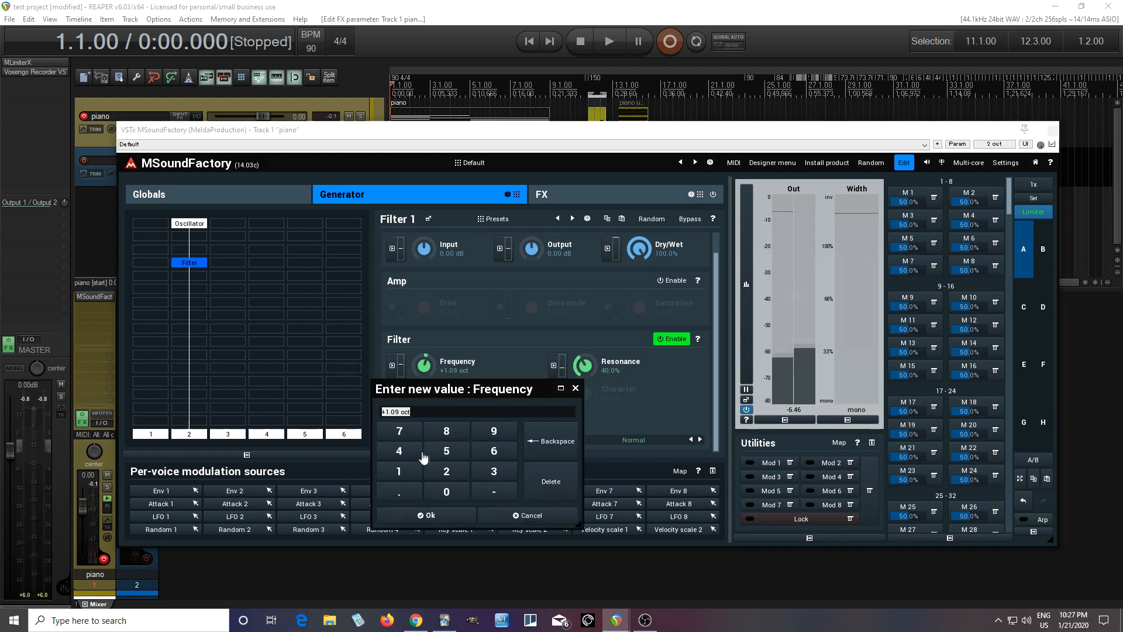
pyautogui.click(398, 471)
pyautogui.click(458, 515)
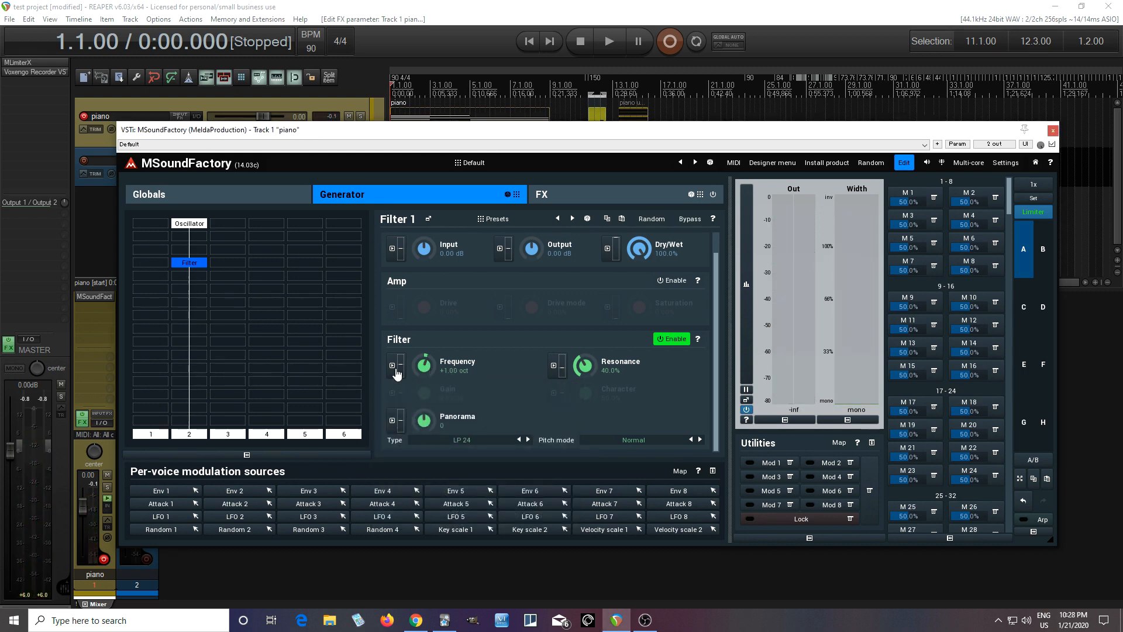
# Step: Modulate the filter's frequency with Random 1 at a depth of about 12.80%
pyautogui.click(396, 368)
pyautogui.click(601, 319)
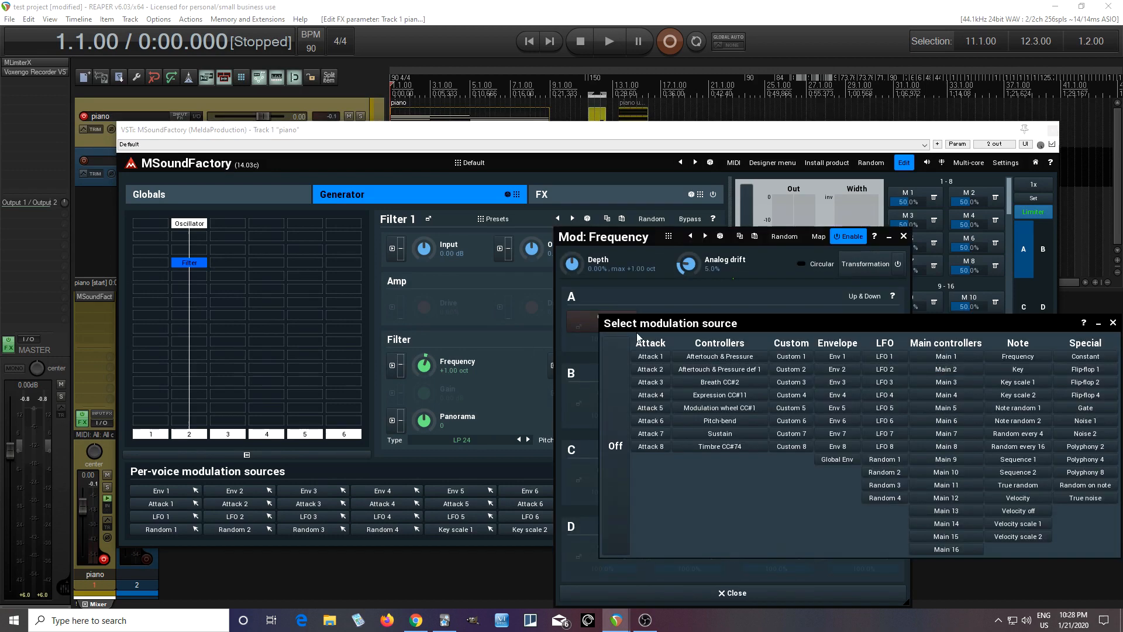
pyautogui.click(881, 463)
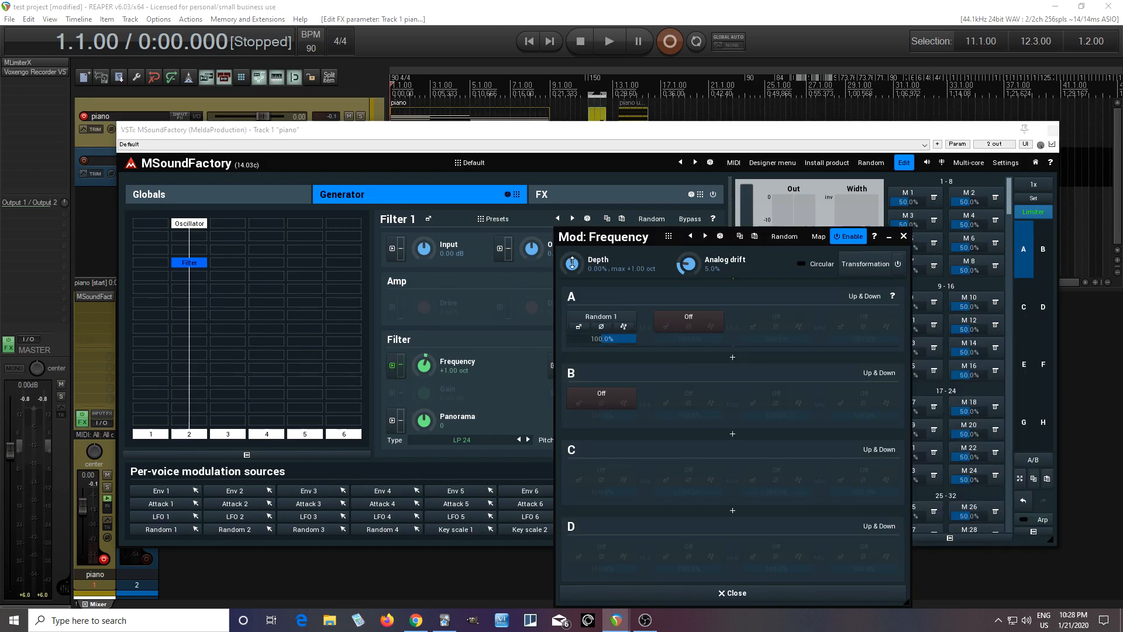
pyautogui.moveTo(572, 264); pyautogui.dragTo(572, 257)
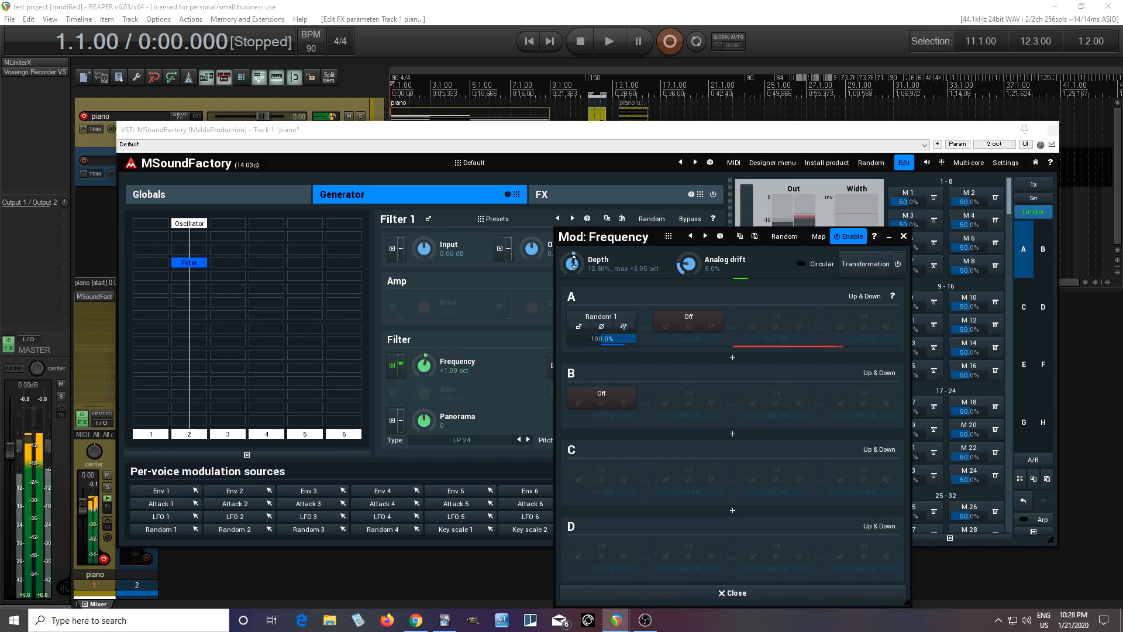
# Step: Lower the speed of the Random 1 source to about -140% and close the modulation windows
pyautogui.click(576, 326)
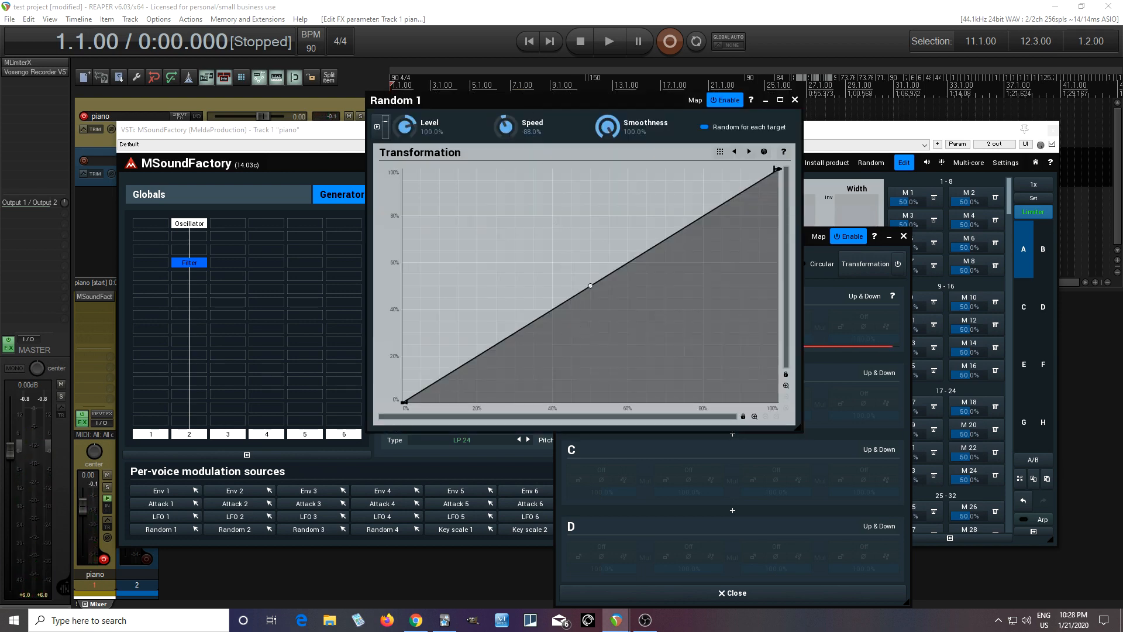
pyautogui.moveTo(451, 107); pyautogui.dragTo(705, 171)
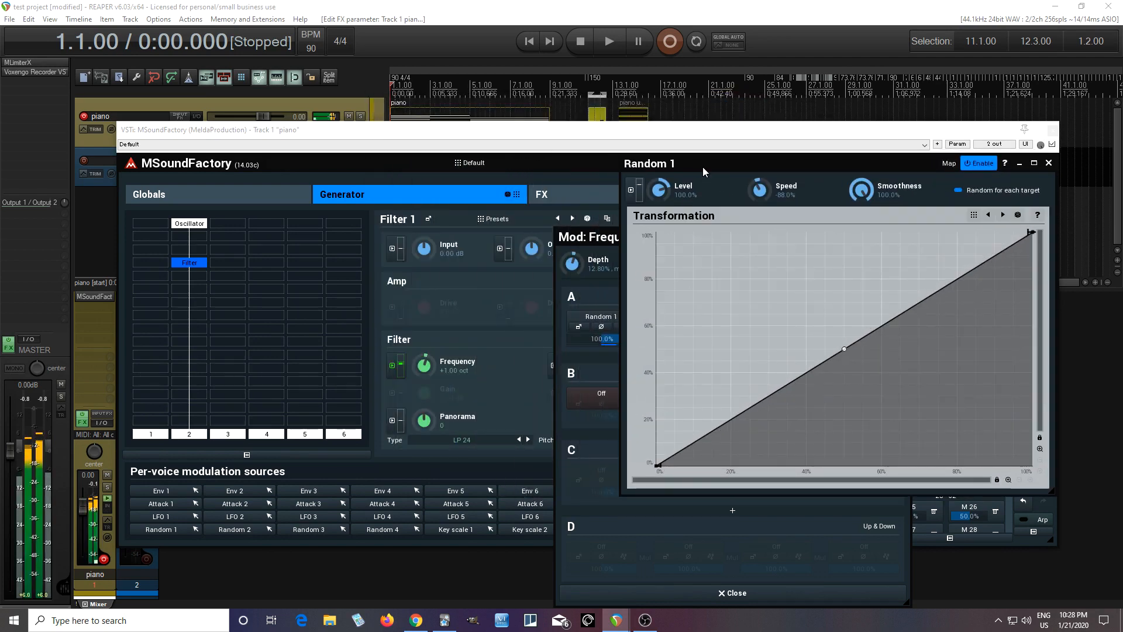
pyautogui.moveTo(702, 172); pyautogui.dragTo(245, 180)
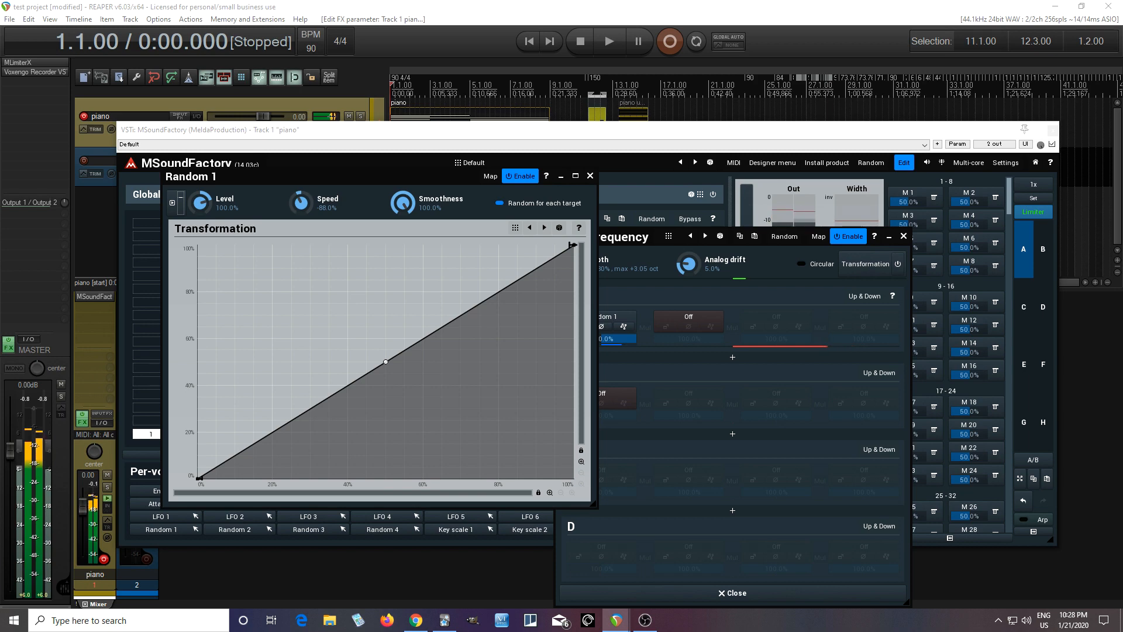
pyautogui.moveTo(323, 202); pyautogui.dragTo(323, 209)
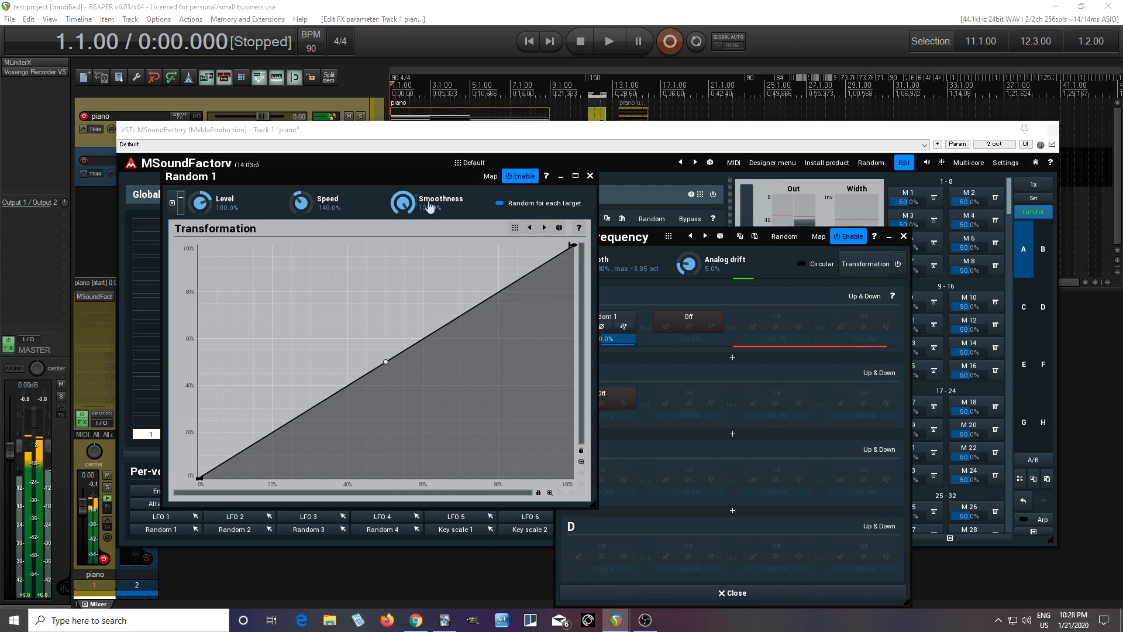
pyautogui.click(590, 176)
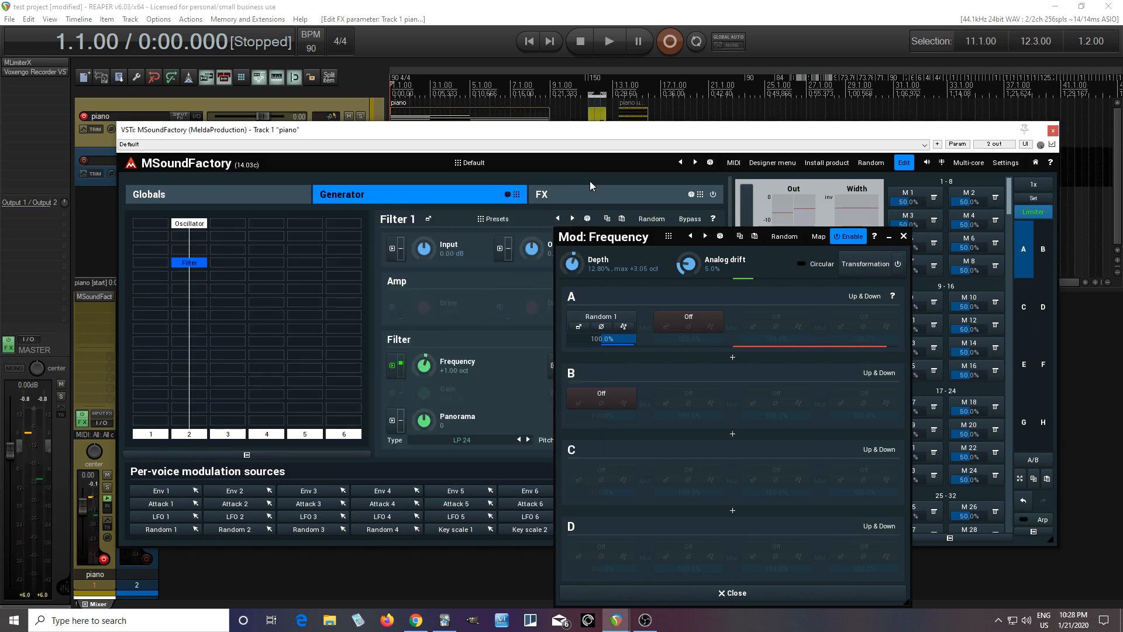
pyautogui.click(903, 236)
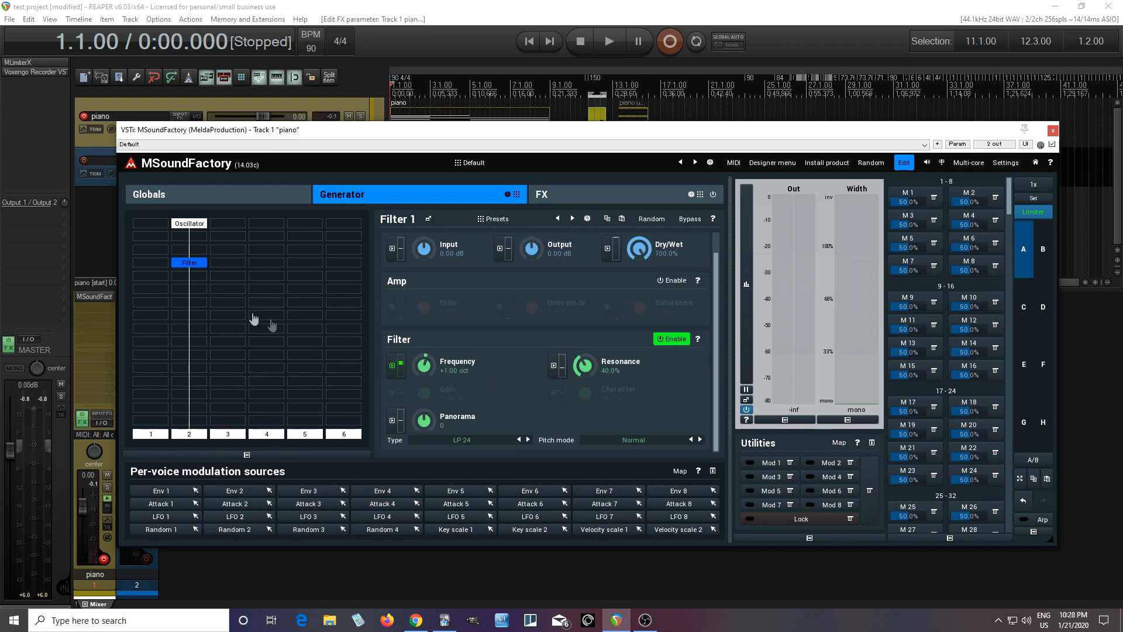
# Step: Add a WaveTable8 module atop the grid's first column, with unison enabled in Optimized phase and a Random initial phase
pyautogui.click(154, 227)
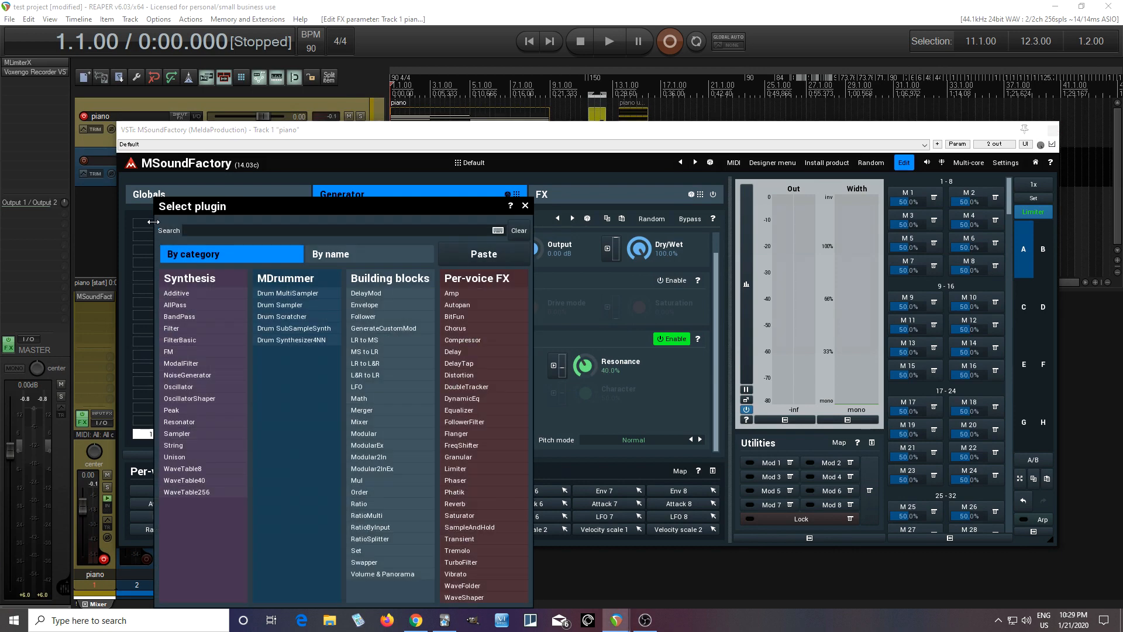
pyautogui.click(208, 469)
pyautogui.click(658, 294)
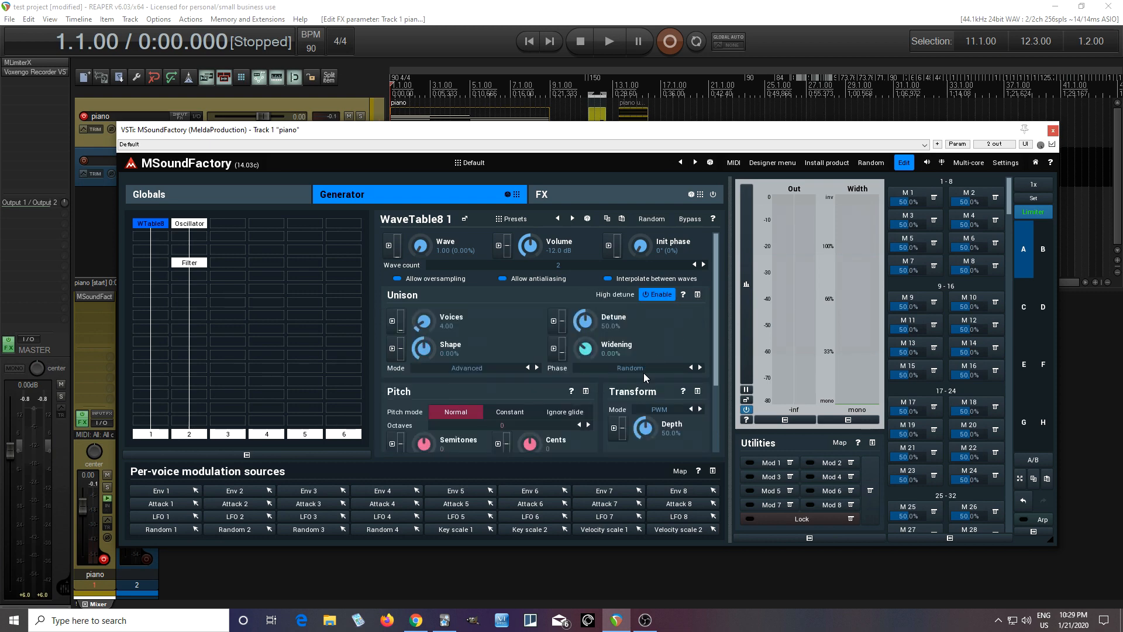
pyautogui.click(644, 372)
pyautogui.click(665, 385)
pyautogui.moveTo(645, 247); pyautogui.dragTo(645, 152)
# Step: Load the Rock Organ(4) preset from the Chan folder into the WaveTable8 module's wavetable
pyautogui.scroll(-3, 556, 405)
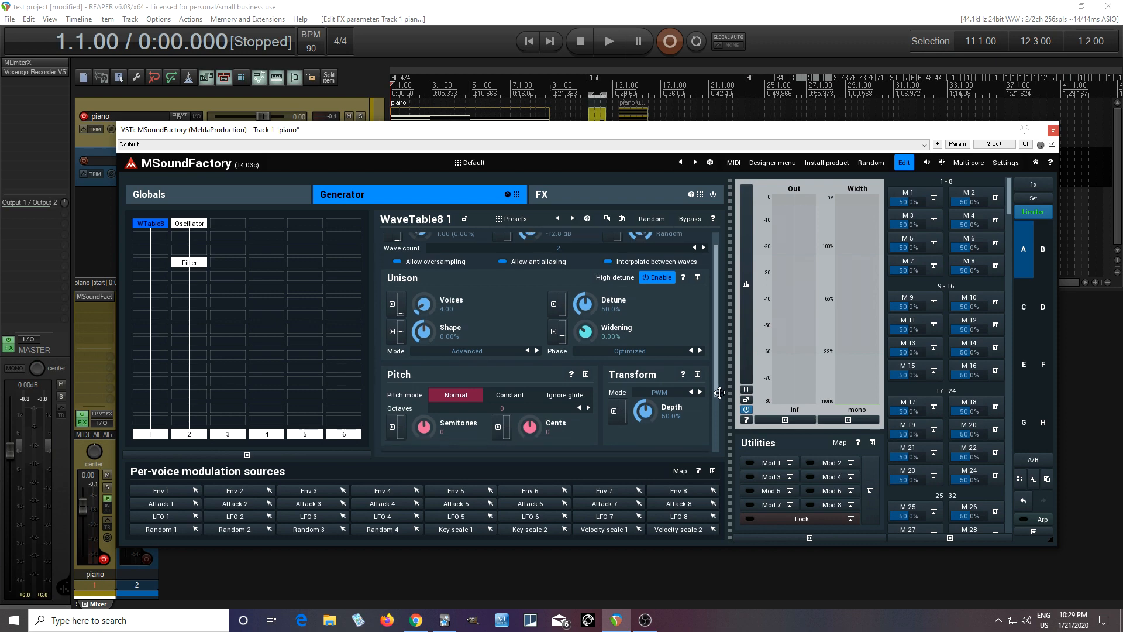
pyautogui.click(537, 387)
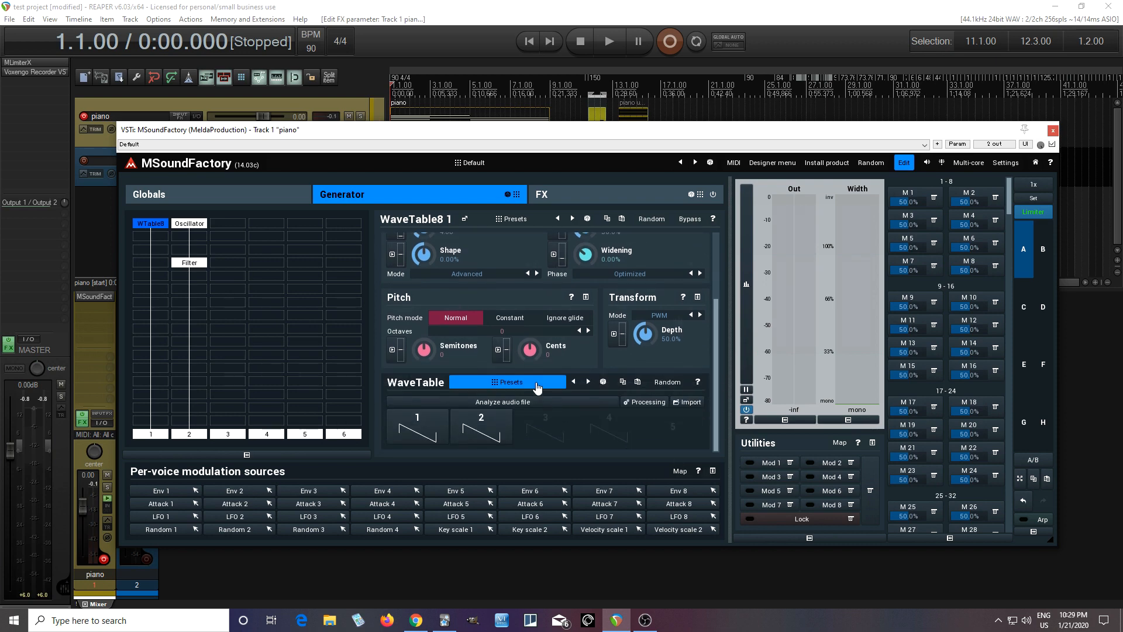
pyautogui.click(537, 383)
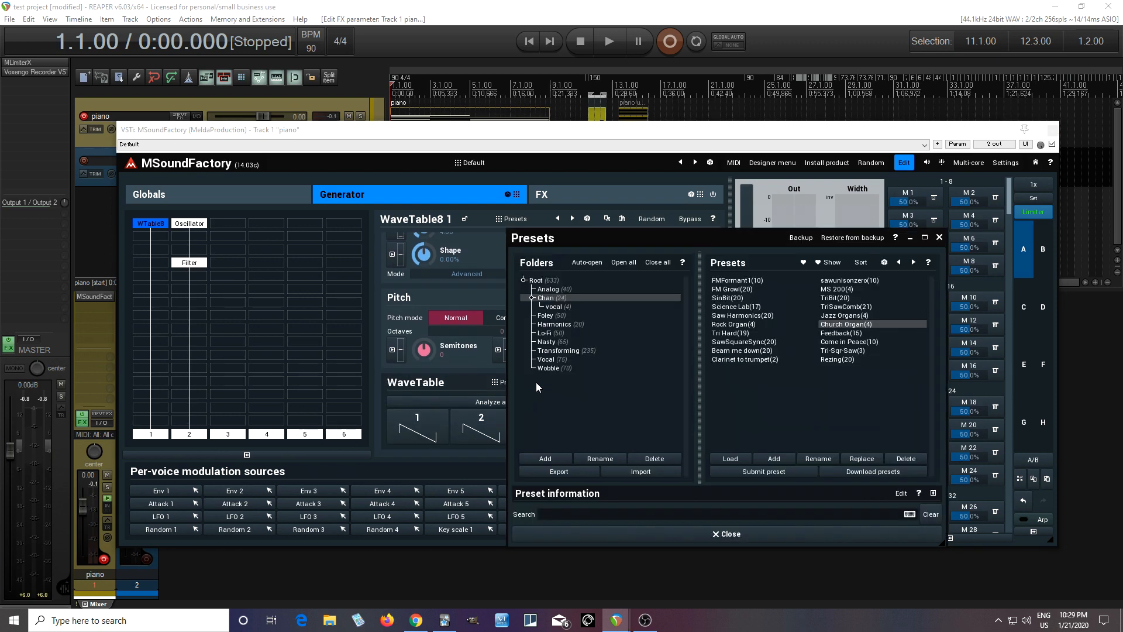
pyautogui.click(823, 327)
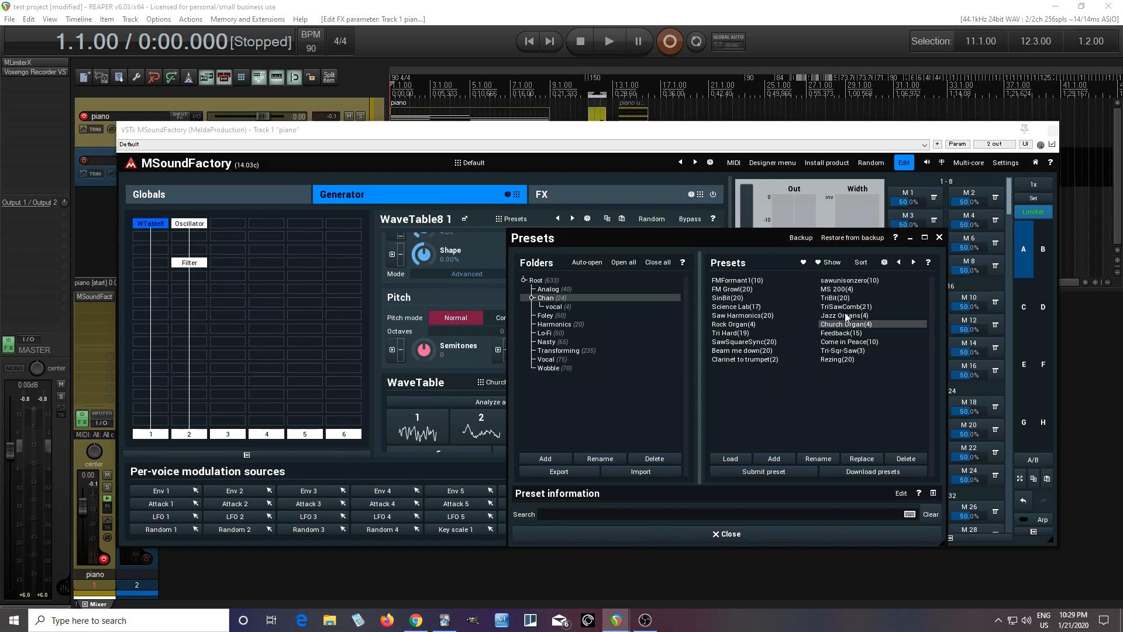
pyautogui.click(846, 318)
pyautogui.click(741, 326)
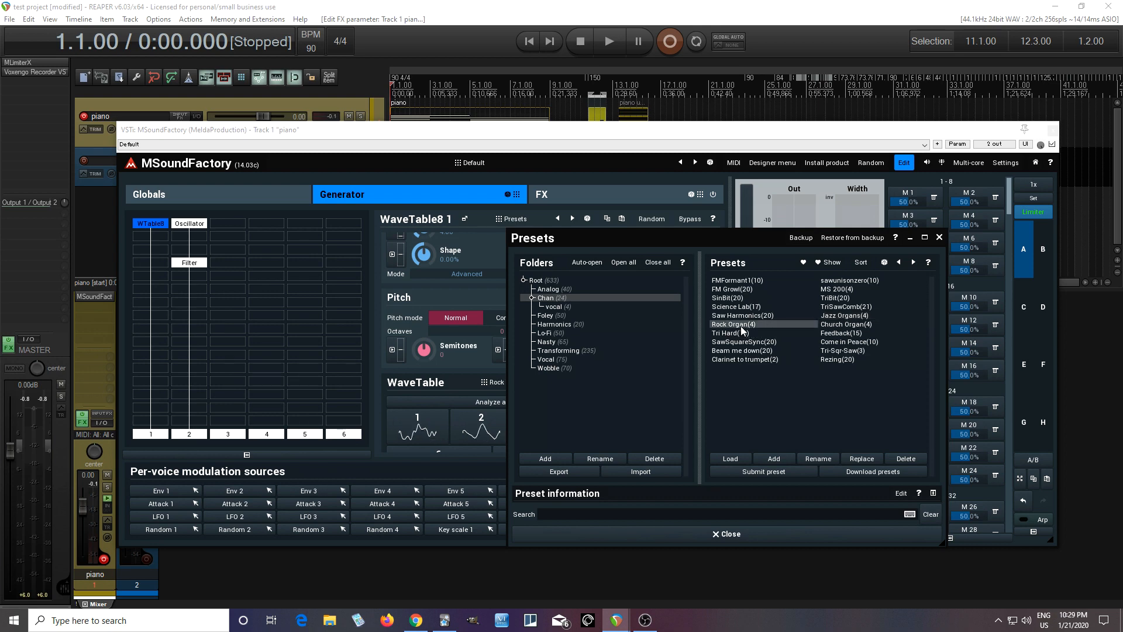
pyautogui.click(745, 534)
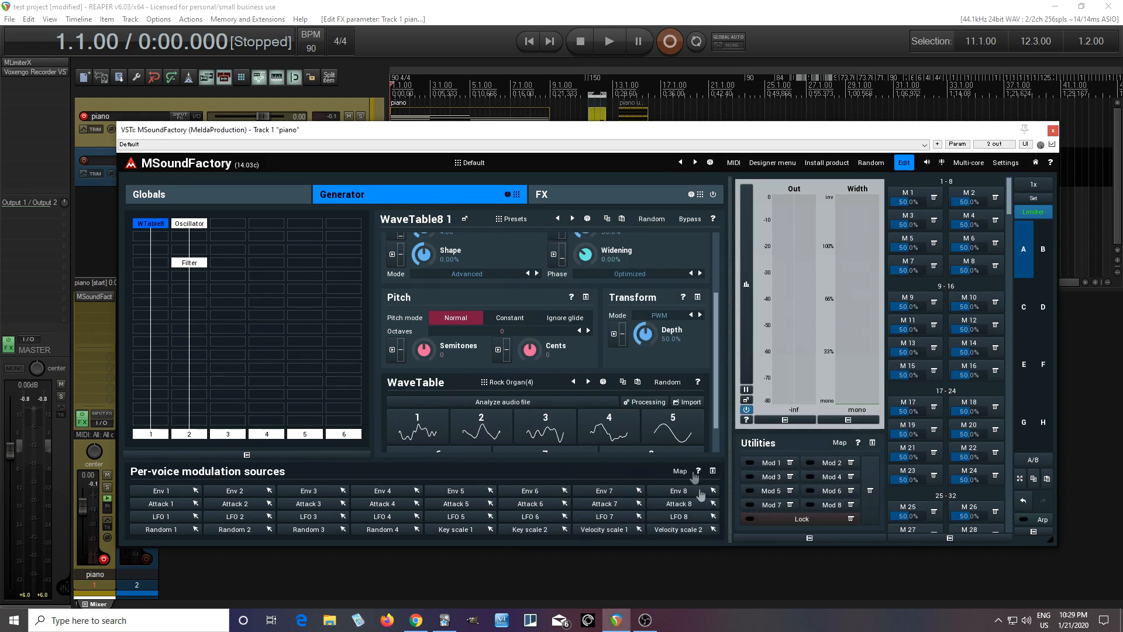
# Step: Set the WaveTable8 module's wave count to 4
pyautogui.scroll(-2, 711, 374)
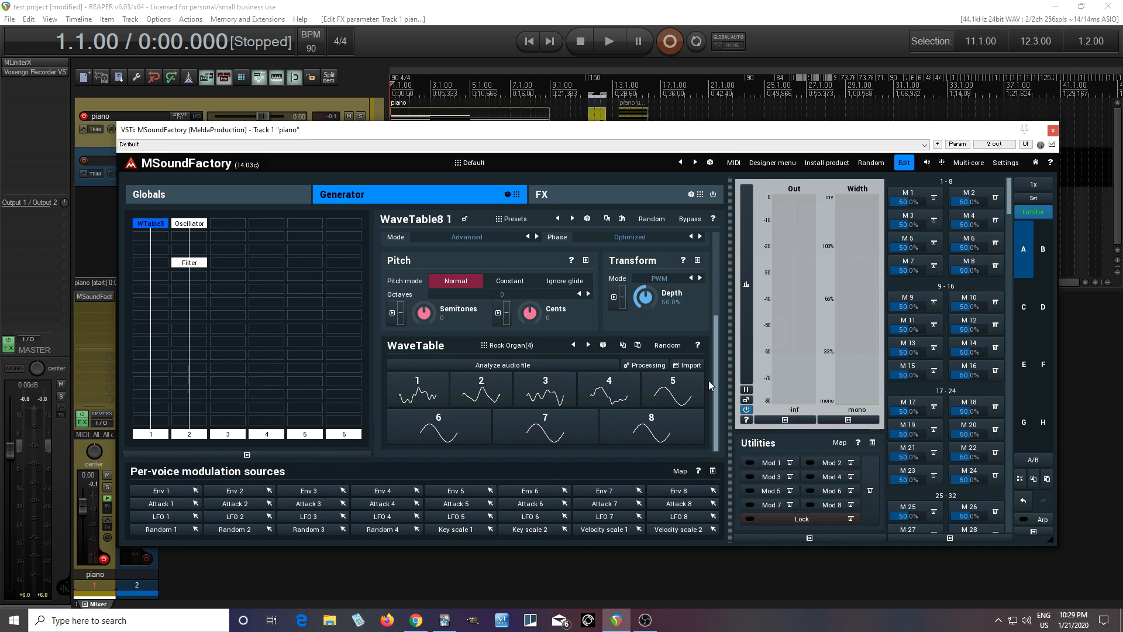
pyautogui.scroll(2, 707, 394)
pyautogui.click(695, 264)
pyautogui.click(694, 264)
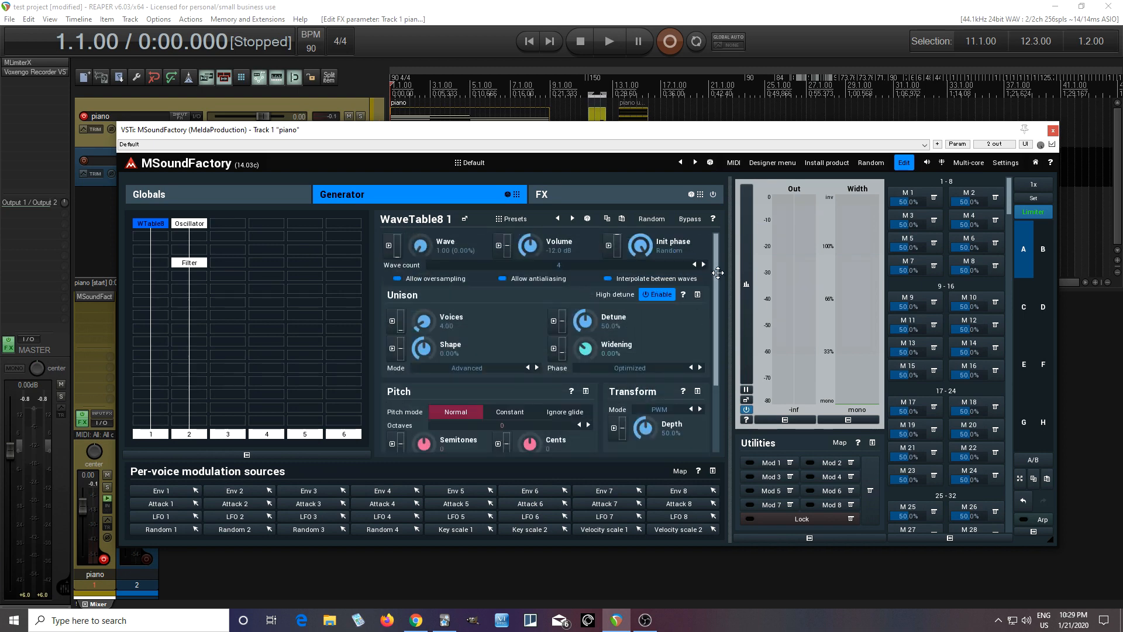
pyautogui.scroll(-2, 718, 272)
pyautogui.scroll(2, 725, 386)
# Step: Modulate the WaveTable8 module's Wave parameter with LFO 1 at 100% depth
pyautogui.click(389, 246)
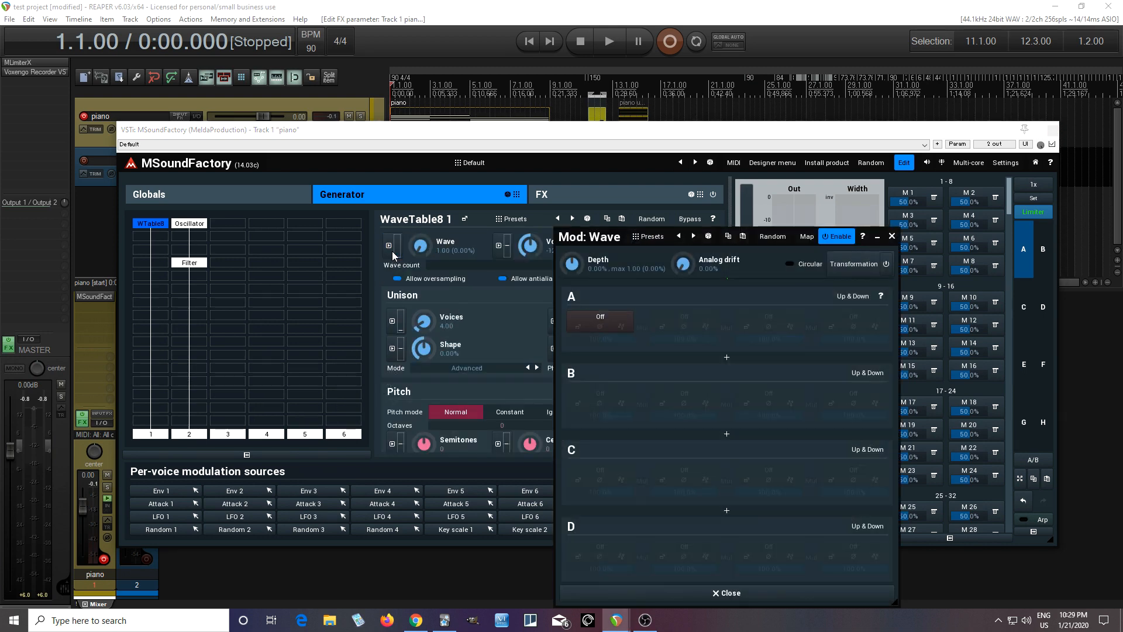
pyautogui.click(600, 319)
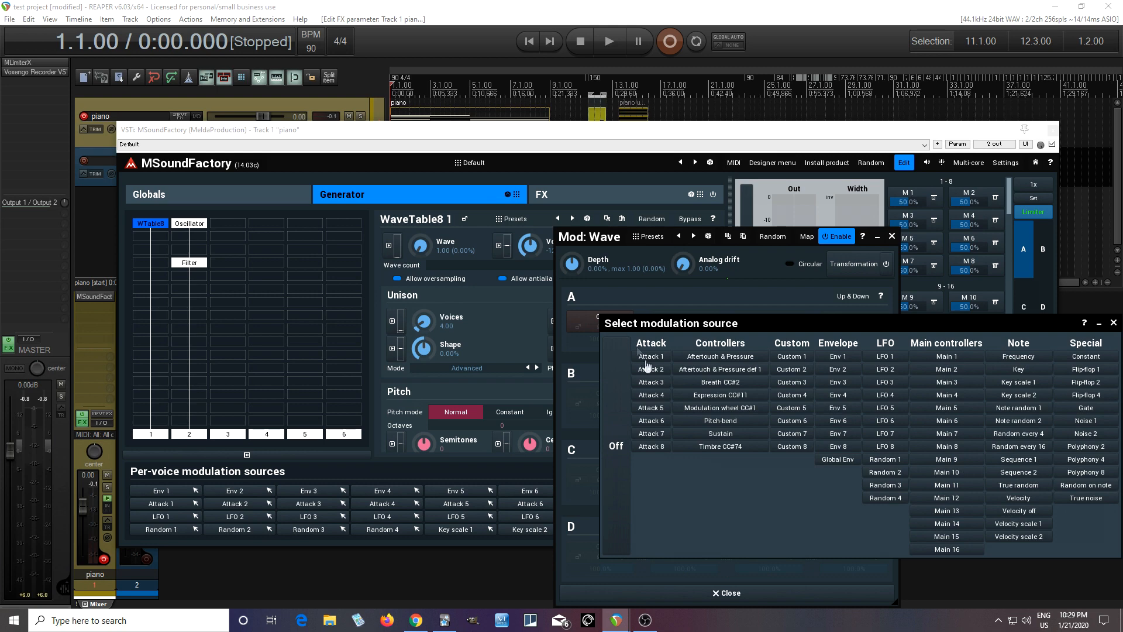
pyautogui.click(885, 357)
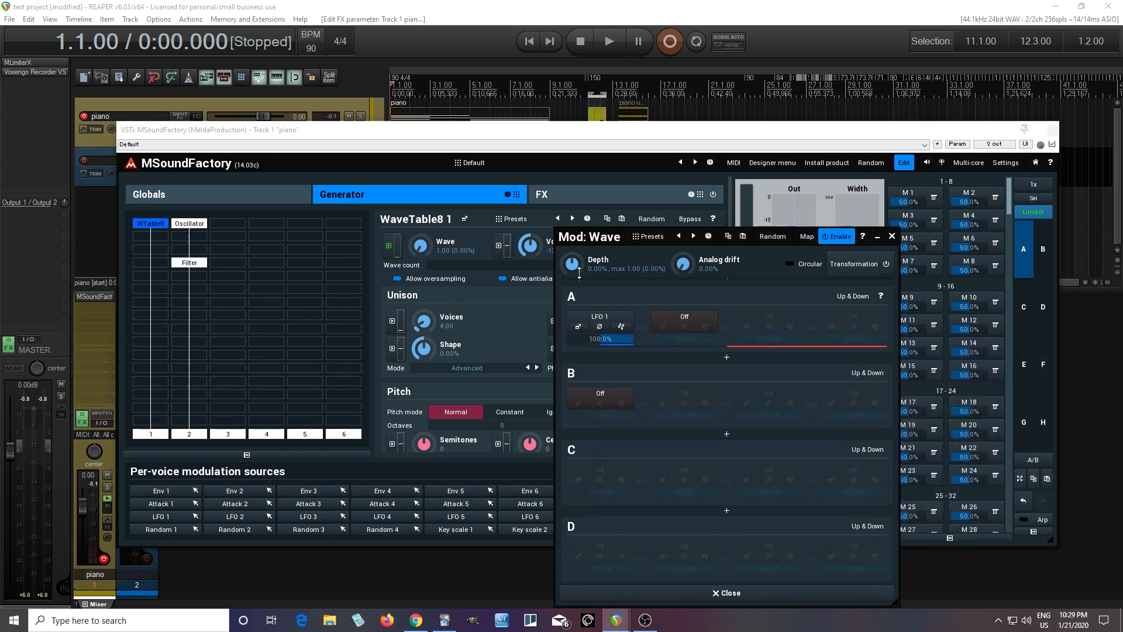
# Step: Adjust the rate of LFO 1, which modulates the Wave parameter, and close its modulation settings
pyautogui.click(577, 327)
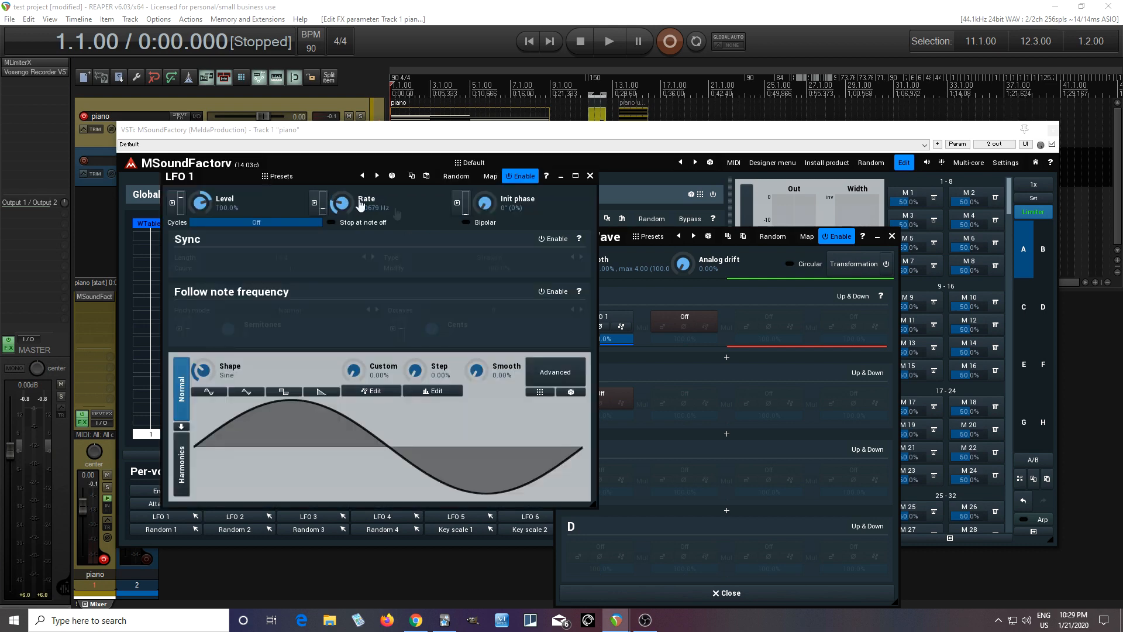
pyautogui.click(590, 175)
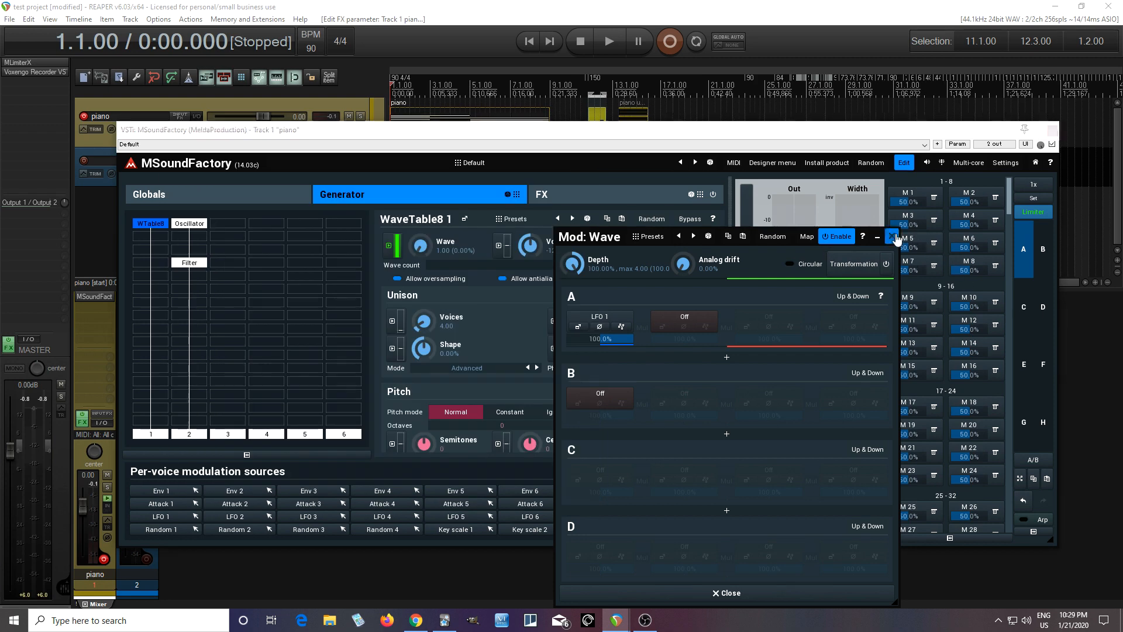
pyautogui.click(893, 237)
# Step: Switch off outputs 1 and 2 and paste a copy of the WaveTable8 module atop the third column
pyautogui.click(193, 434)
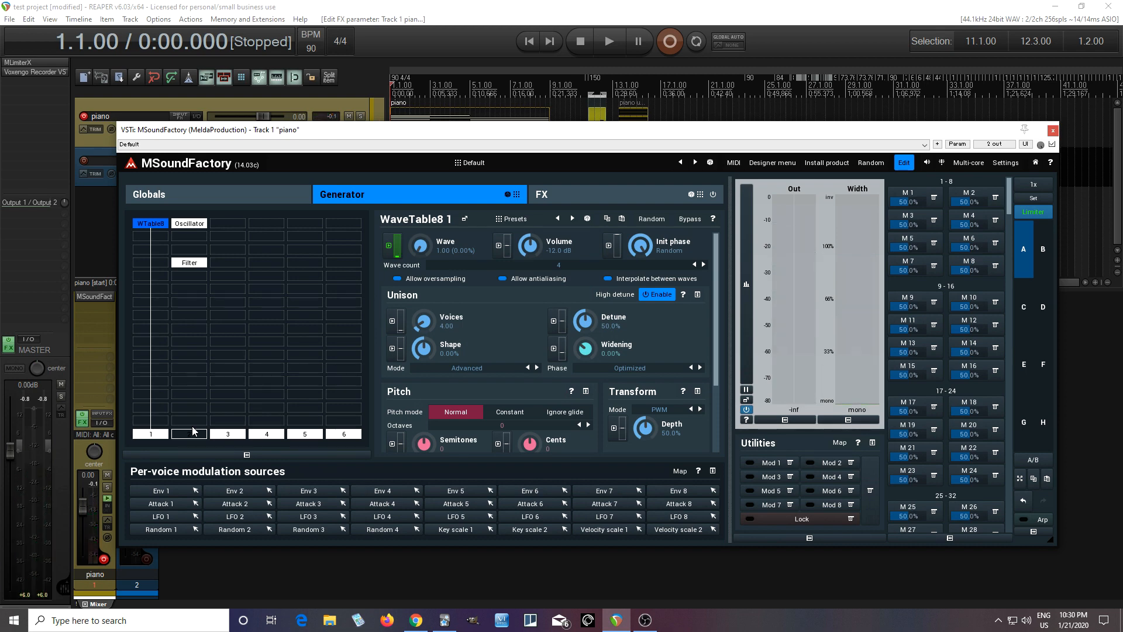
pyautogui.rightClick(155, 230)
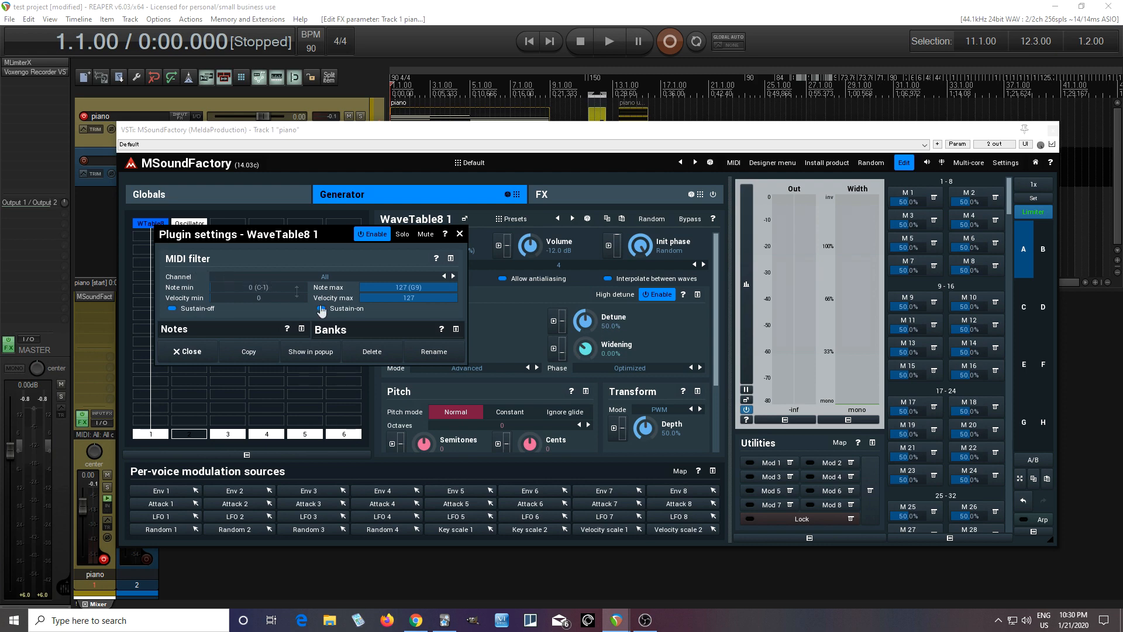
pyautogui.click(460, 233)
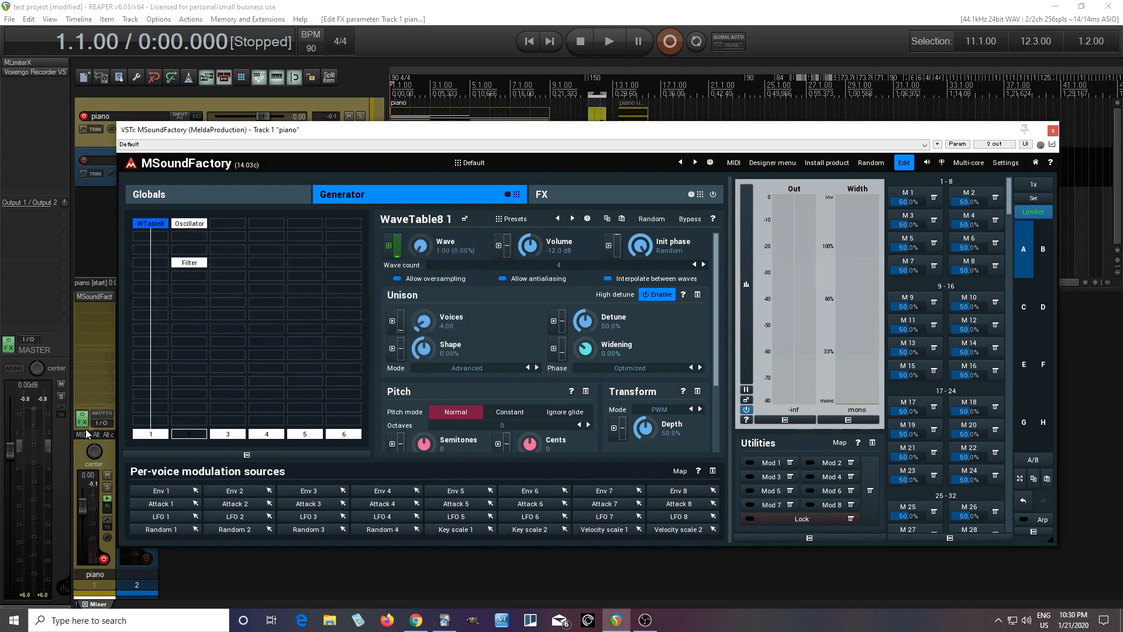
pyautogui.click(234, 224)
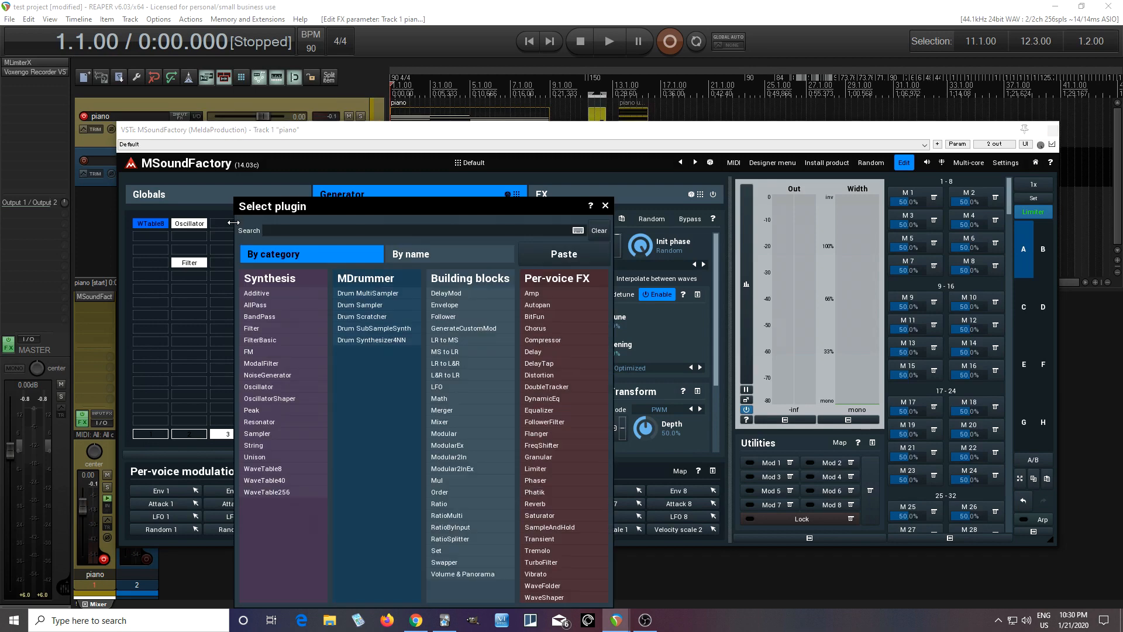
pyautogui.click(556, 257)
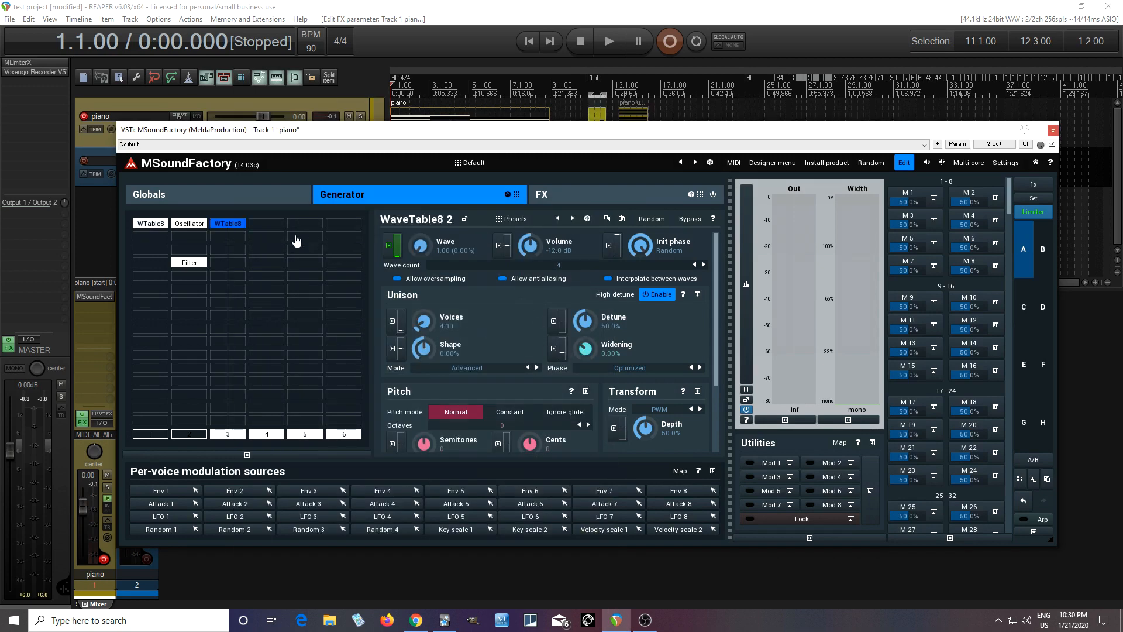
# Step: Load the Church Organ(4) preset from the Chan folder into the copied module's wavetable
pyautogui.click(200, 226)
pyautogui.click(224, 226)
pyautogui.scroll(-3, 717, 374)
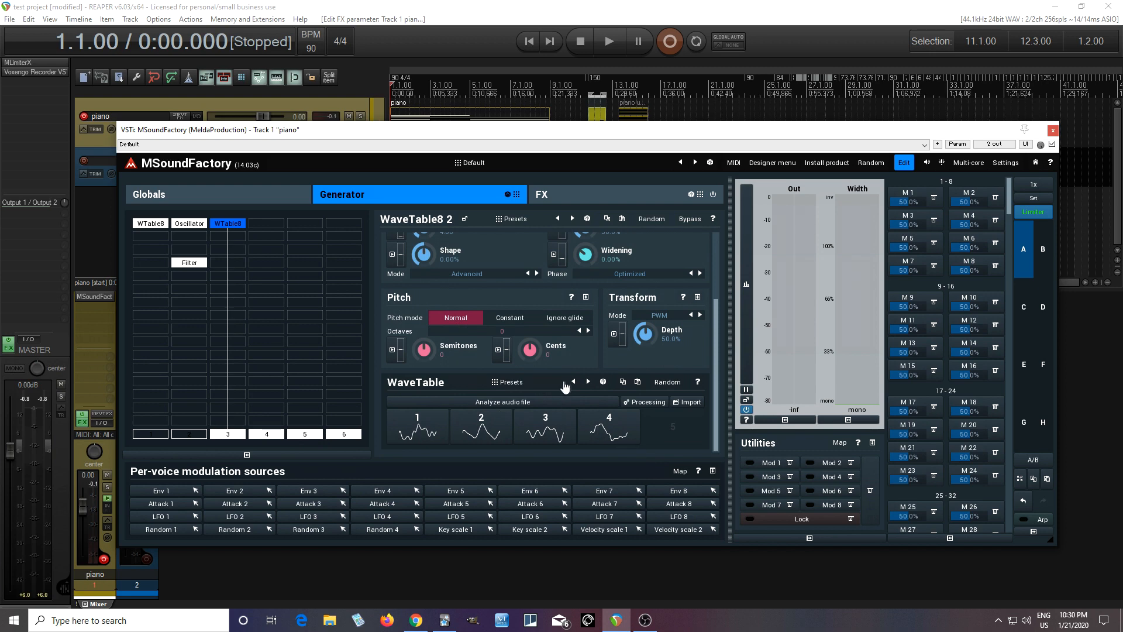
pyautogui.click(558, 386)
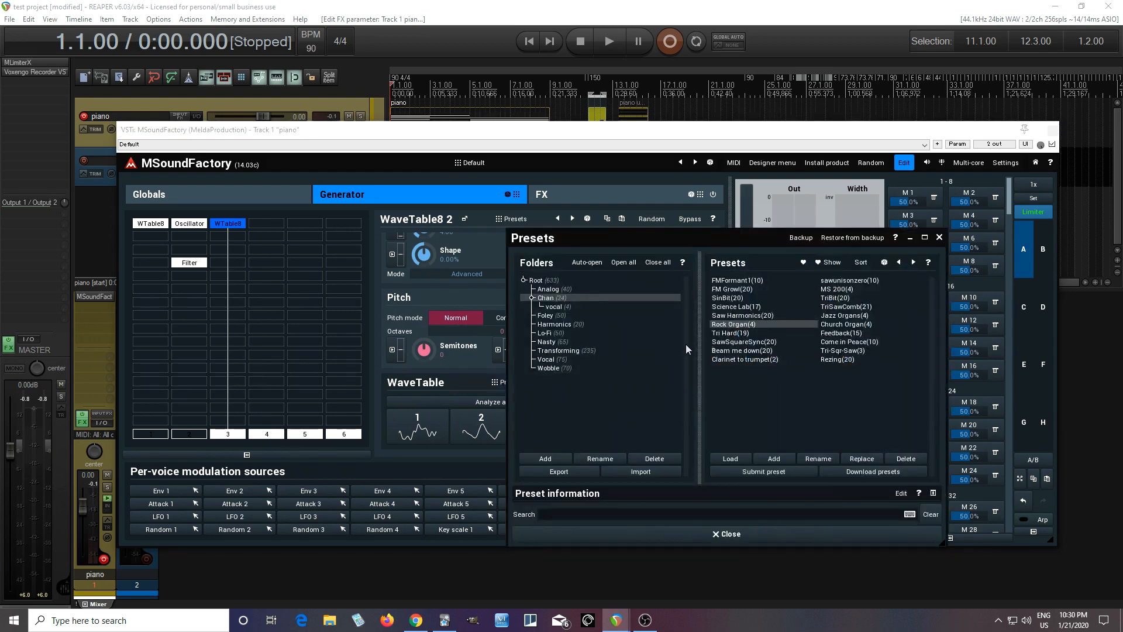
pyautogui.click(827, 326)
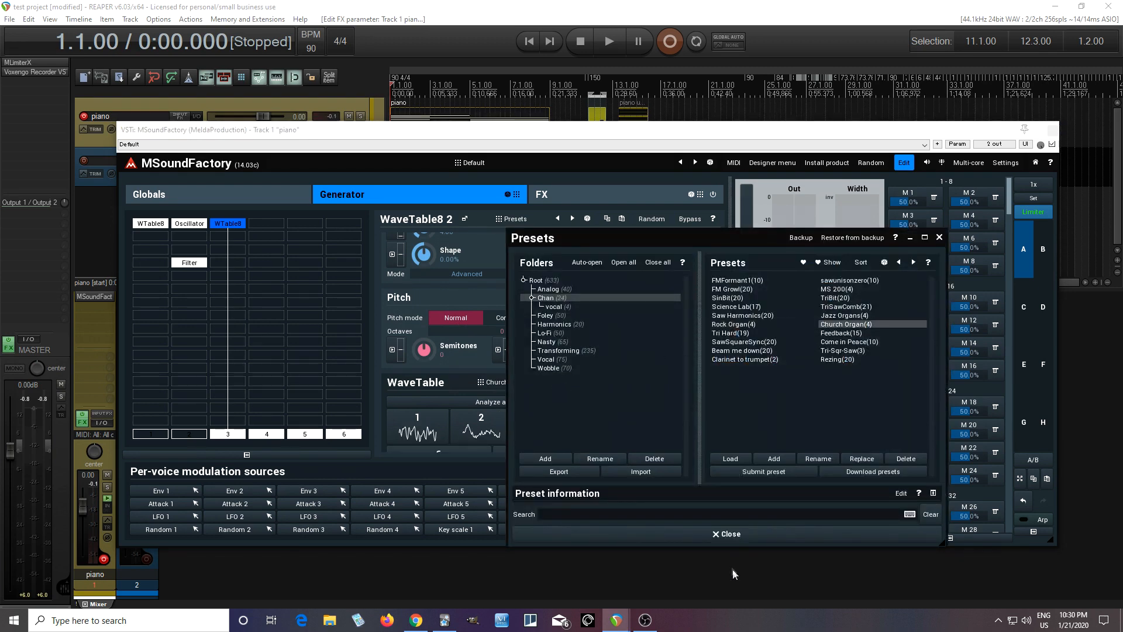
pyautogui.click(717, 534)
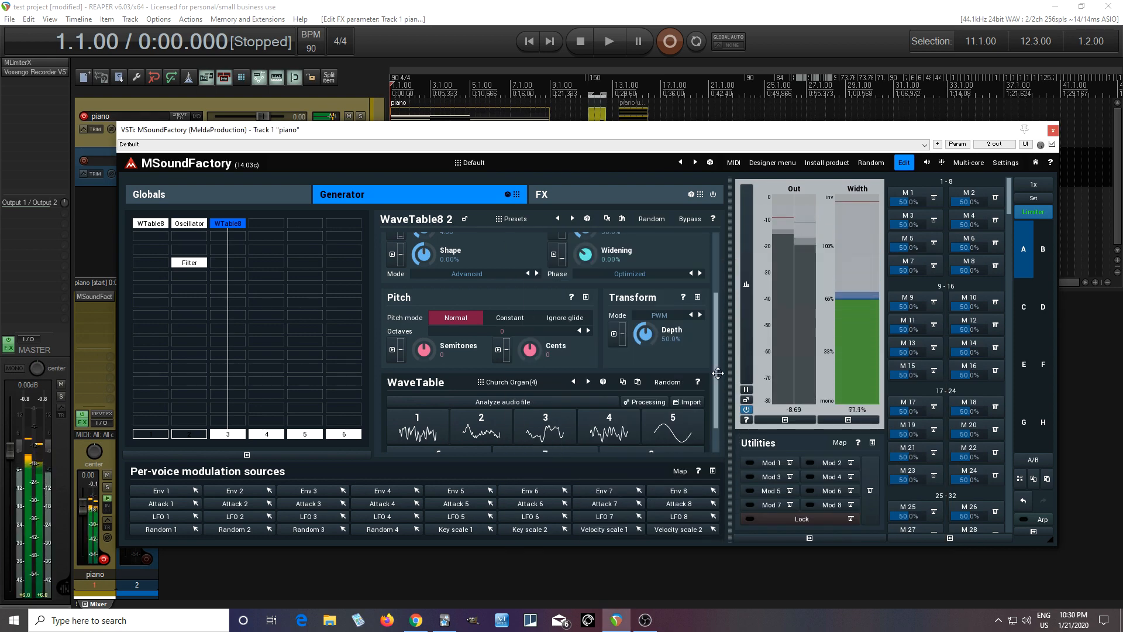
# Step: Set the third column's WaveTable8 wave count to 4 and check its wave slots
pyautogui.scroll(2, 710, 284)
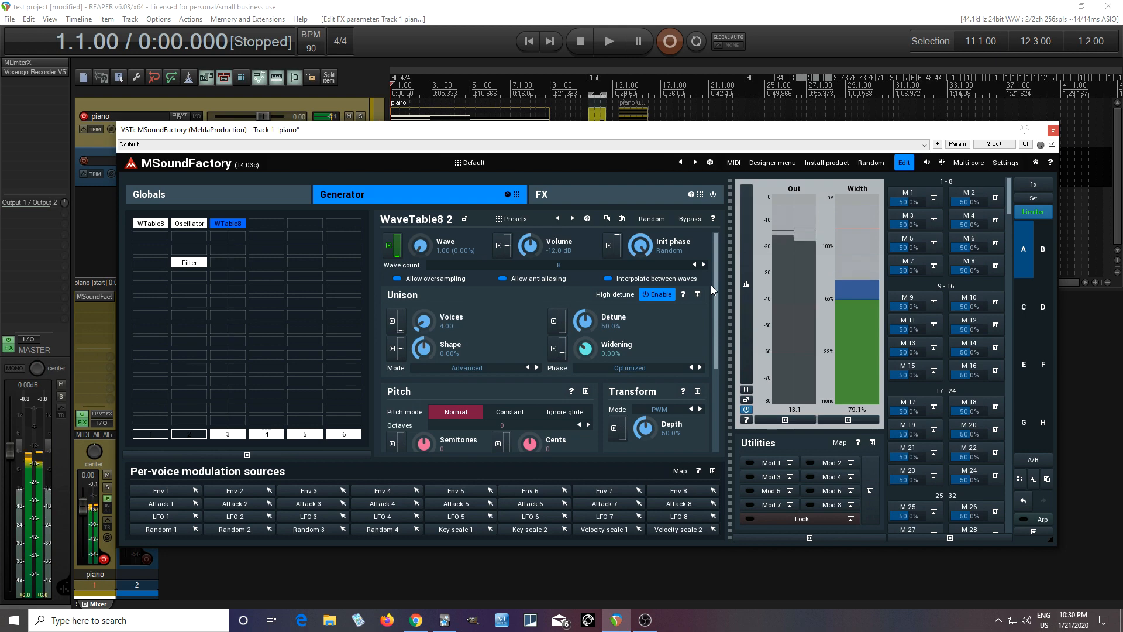
pyautogui.scroll(-3, 712, 285)
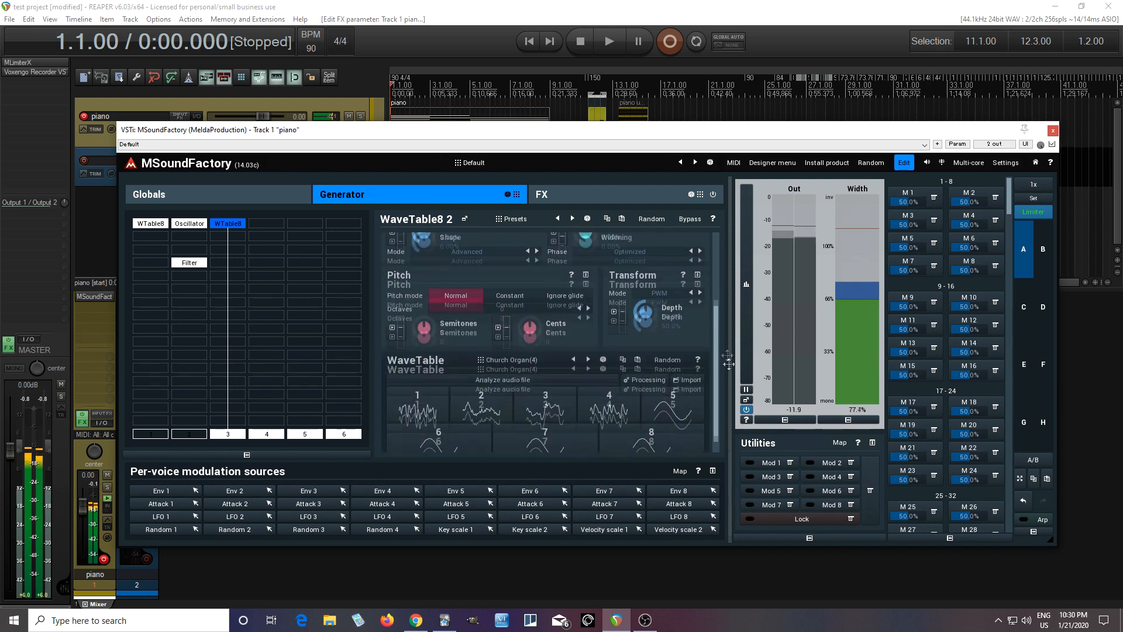
pyautogui.scroll(3, 740, 393)
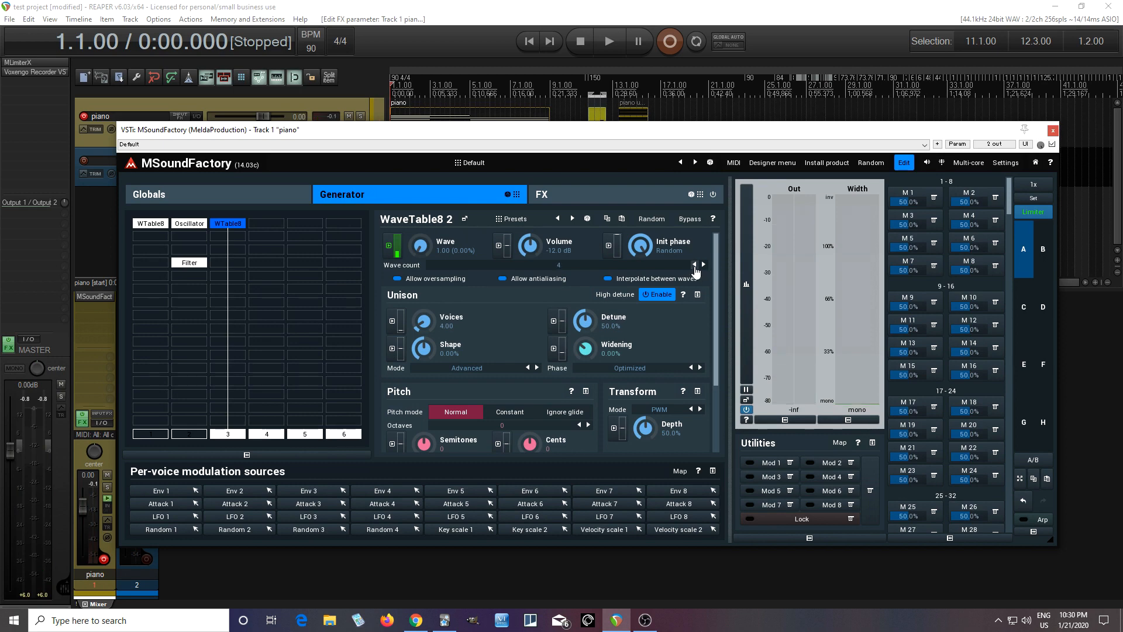
pyautogui.scroll(-2, 720, 366)
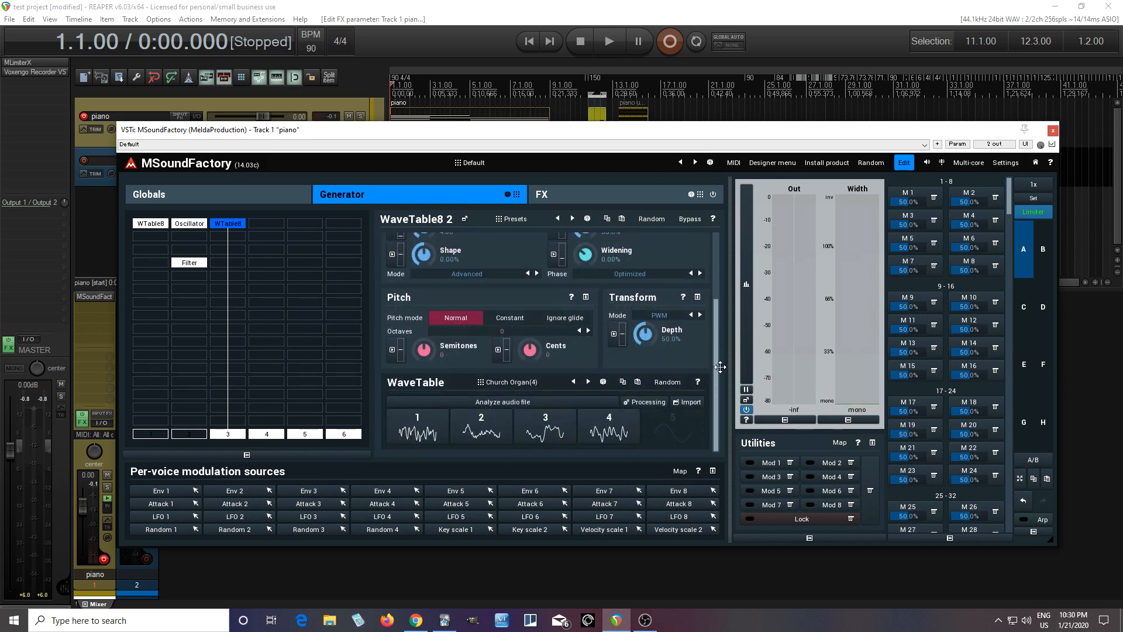
# Step: Switch outputs 1 and 2 back on and add a RatioMulti module below the first column's WaveTable8
pyautogui.click(150, 434)
pyautogui.click(180, 434)
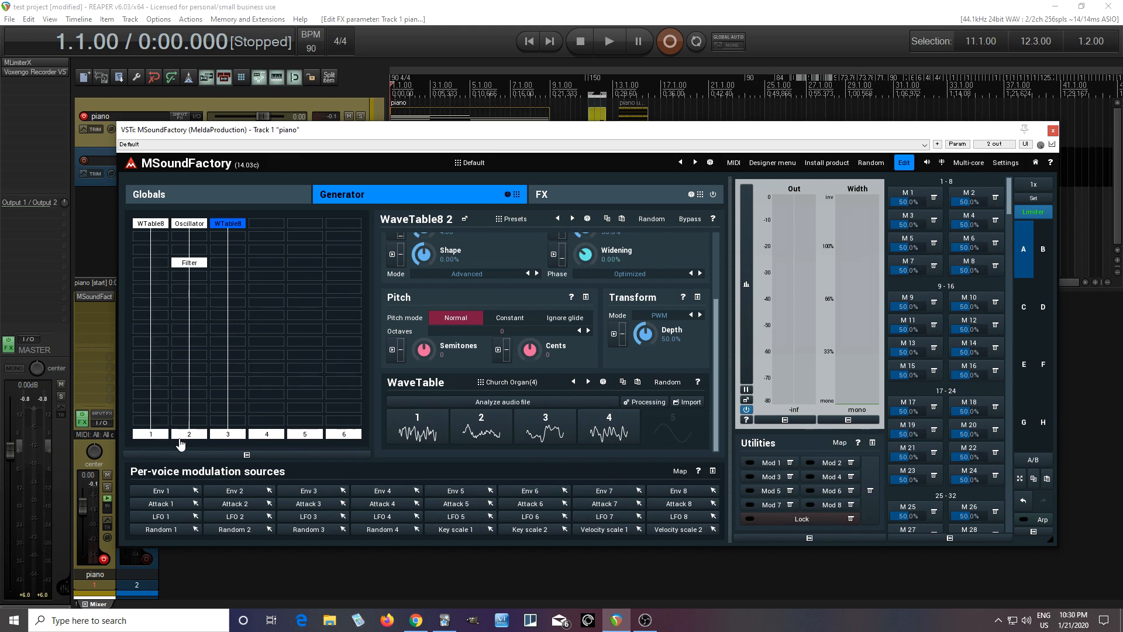
pyautogui.click(156, 308)
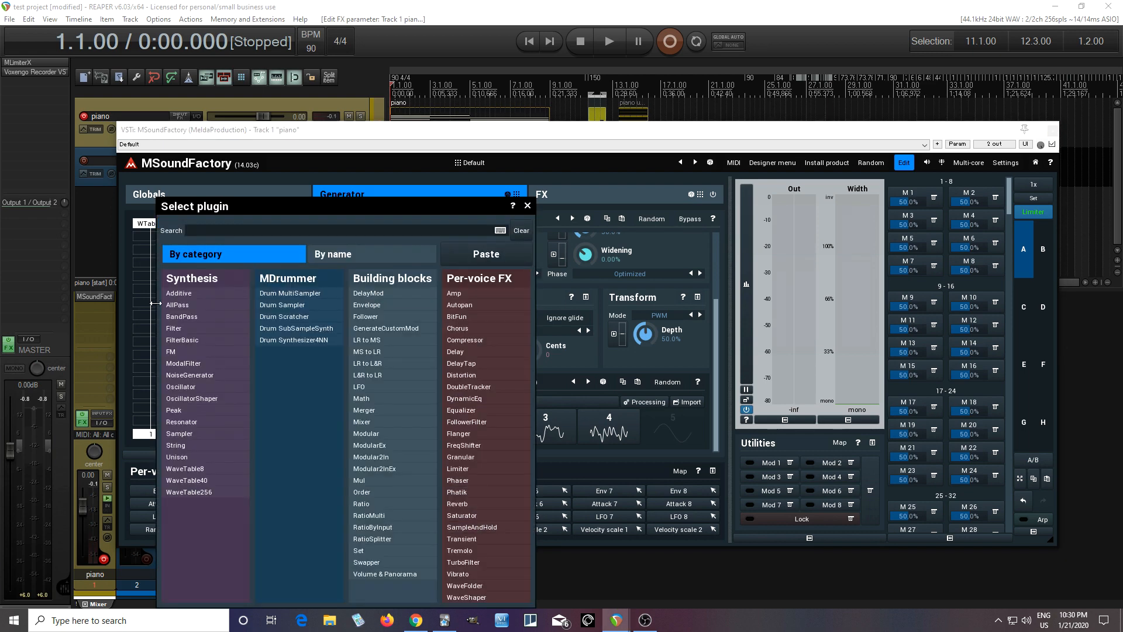
pyautogui.click(369, 515)
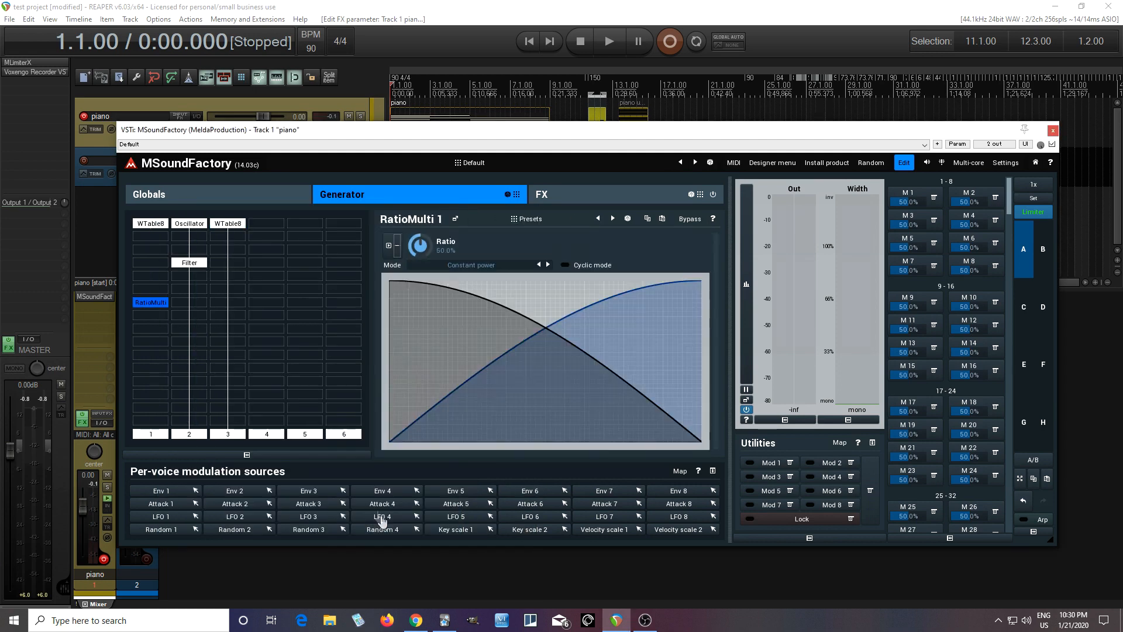
# Step: Route inputs 1, 2 and 3 into the RatioMulti module and enable Steal input for all three
pyautogui.rightClick(155, 308)
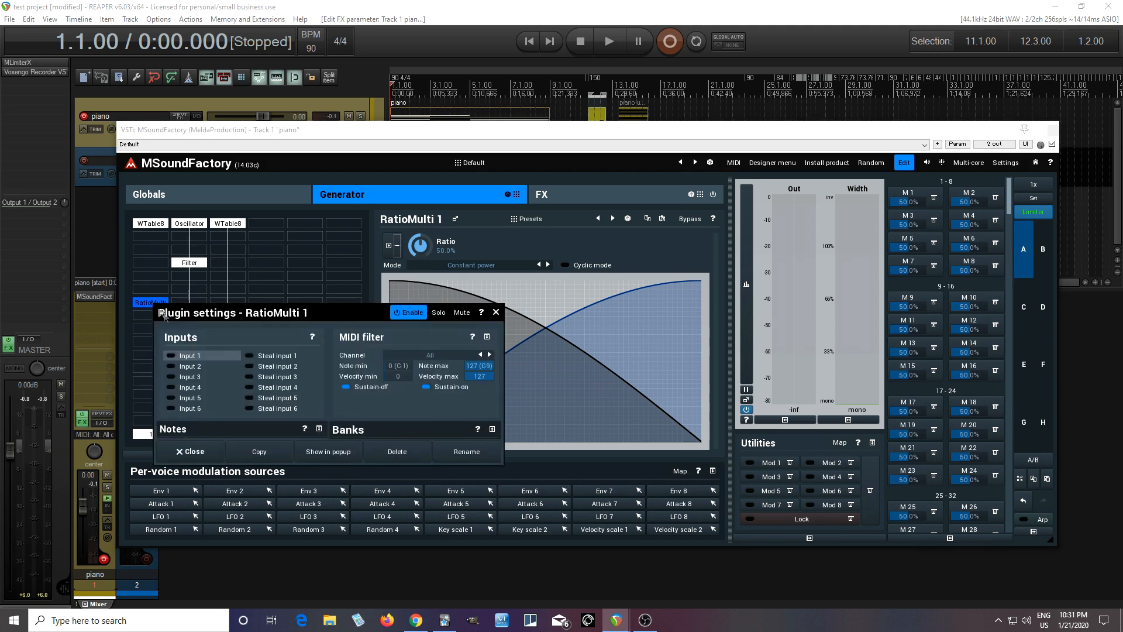
pyautogui.moveTo(216, 323); pyautogui.dragTo(392, 271)
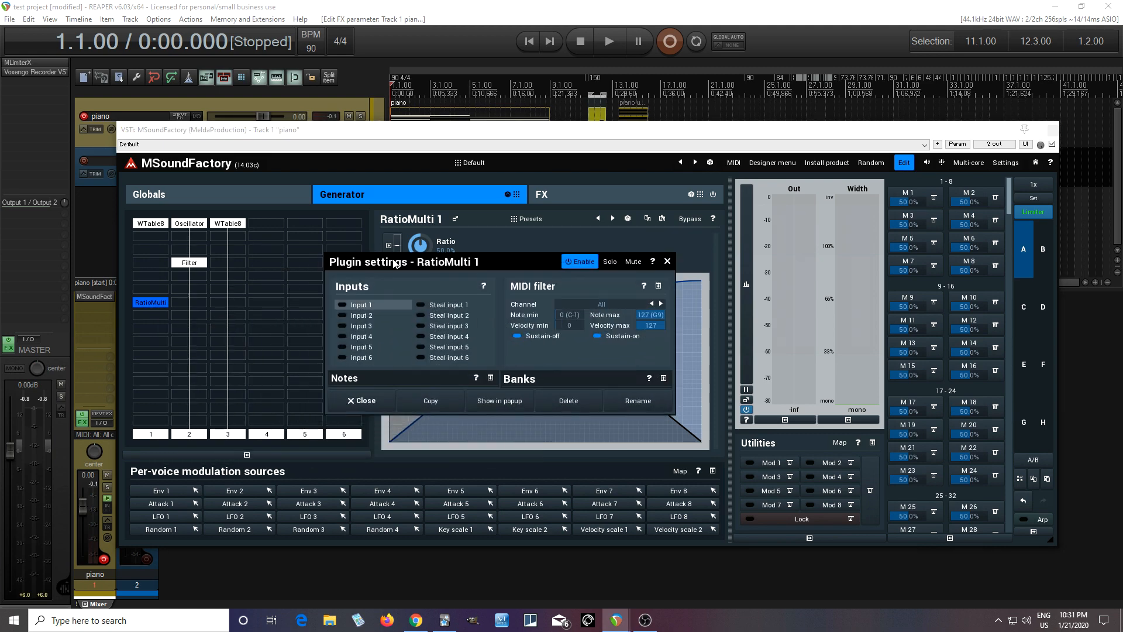
pyautogui.click(363, 306)
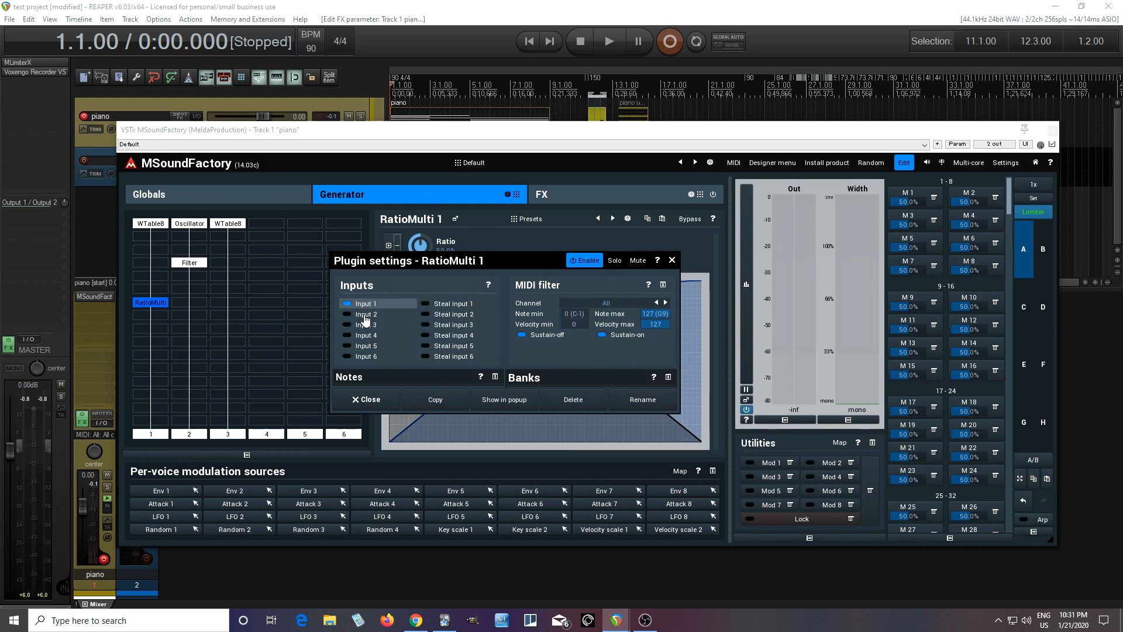
pyautogui.click(364, 316)
pyautogui.click(365, 325)
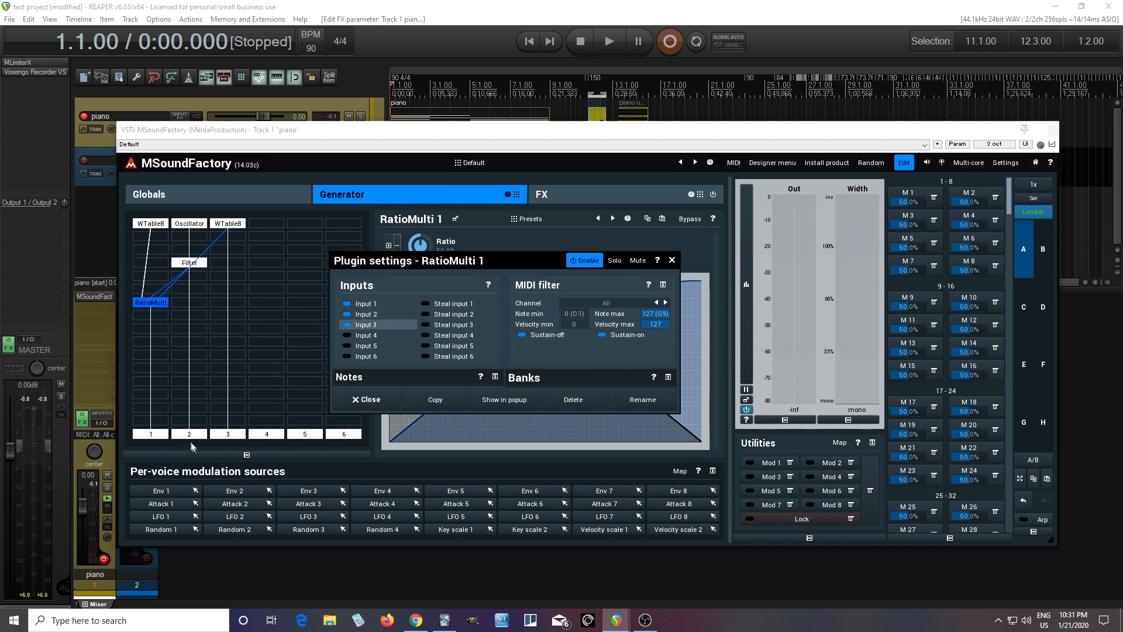
pyautogui.click(442, 305)
pyautogui.click(442, 316)
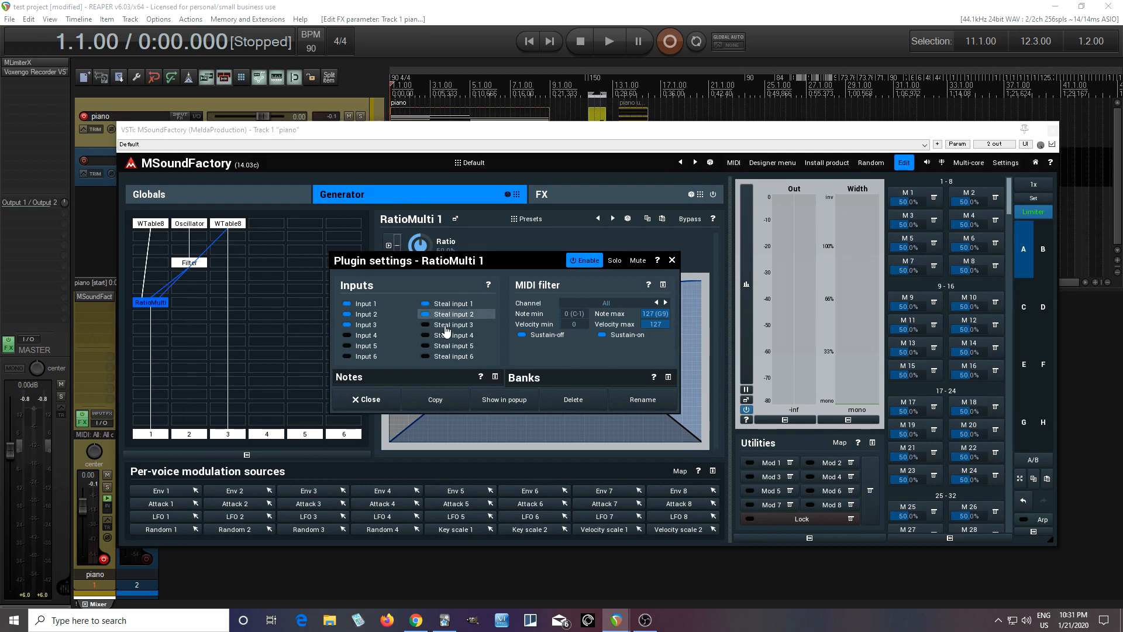
pyautogui.click(447, 326)
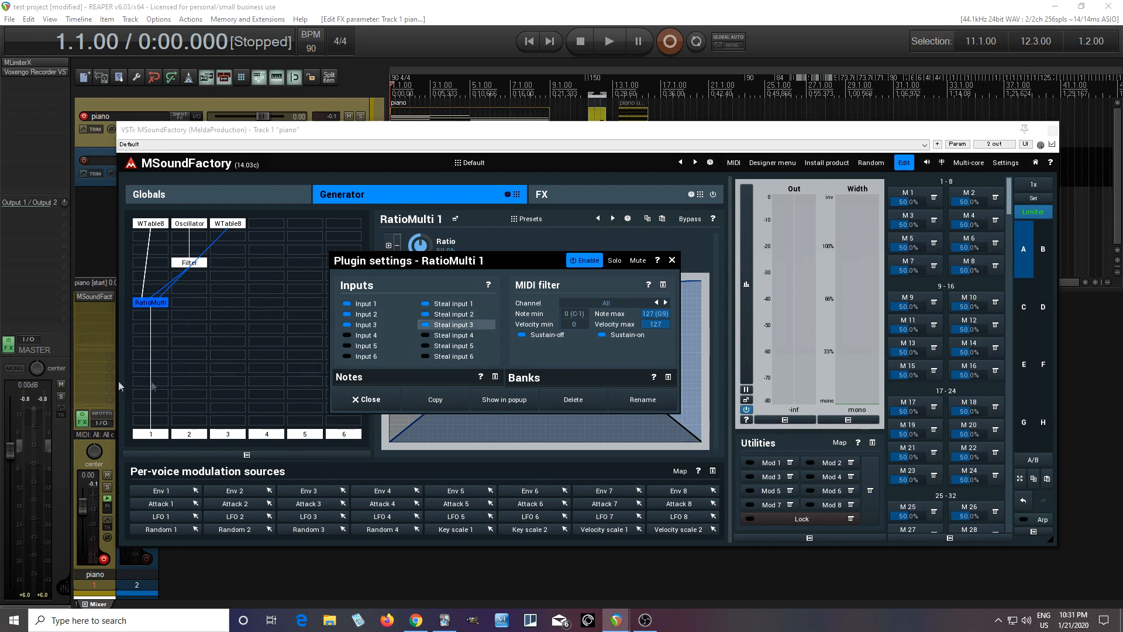
pyautogui.click(367, 400)
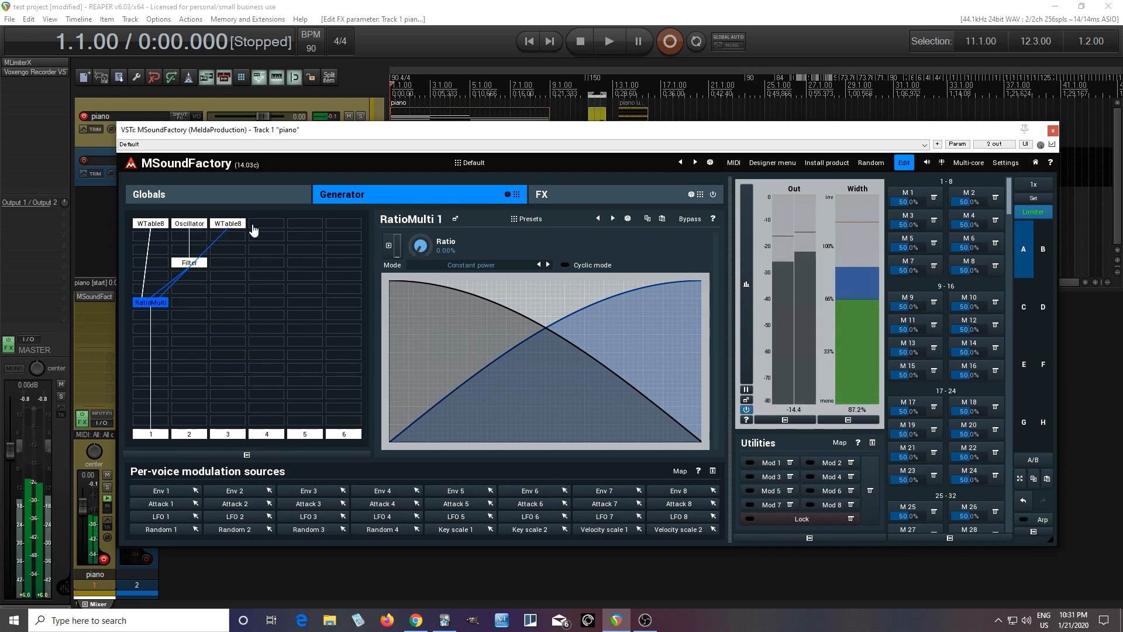
# Step: Audition the RatioMulti blend with the Ratio at 0%, 50% and 100%, checking the third column's WaveTable8
pyautogui.moveTo(420, 248); pyautogui.dragTo(420, 246)
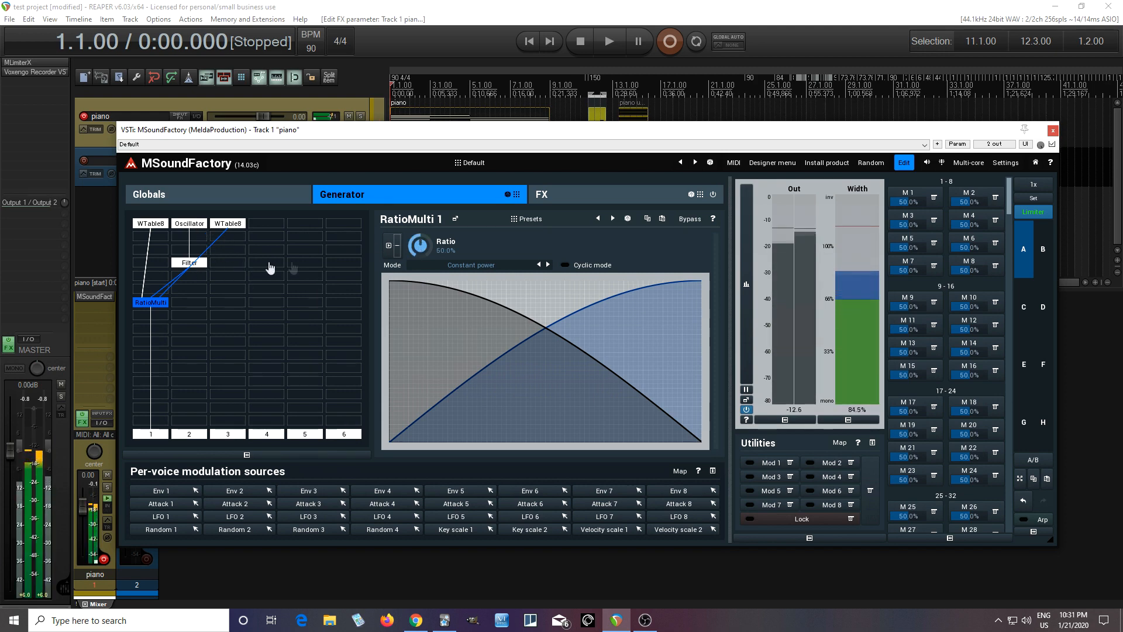
pyautogui.moveTo(414, 248); pyautogui.dragTo(415, 237)
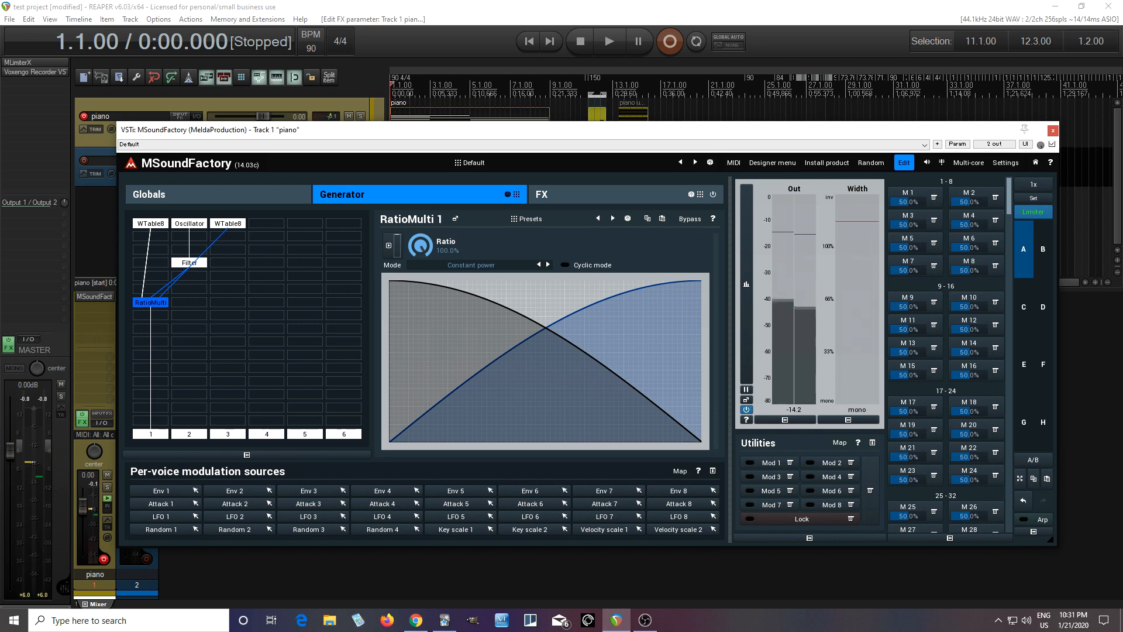
pyautogui.moveTo(415, 237); pyautogui.dragTo(414, 259)
pyautogui.click(227, 223)
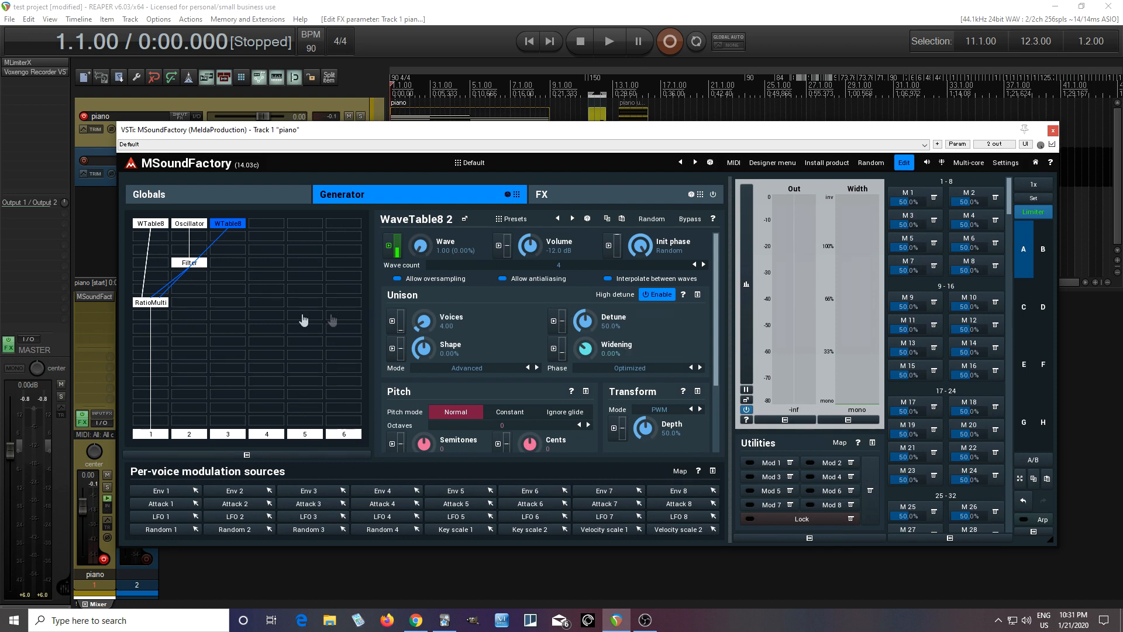
# Step: Set the RatioMulti module's Ratio to 0% and assign LFO 2 as its modulation source
pyautogui.click(158, 305)
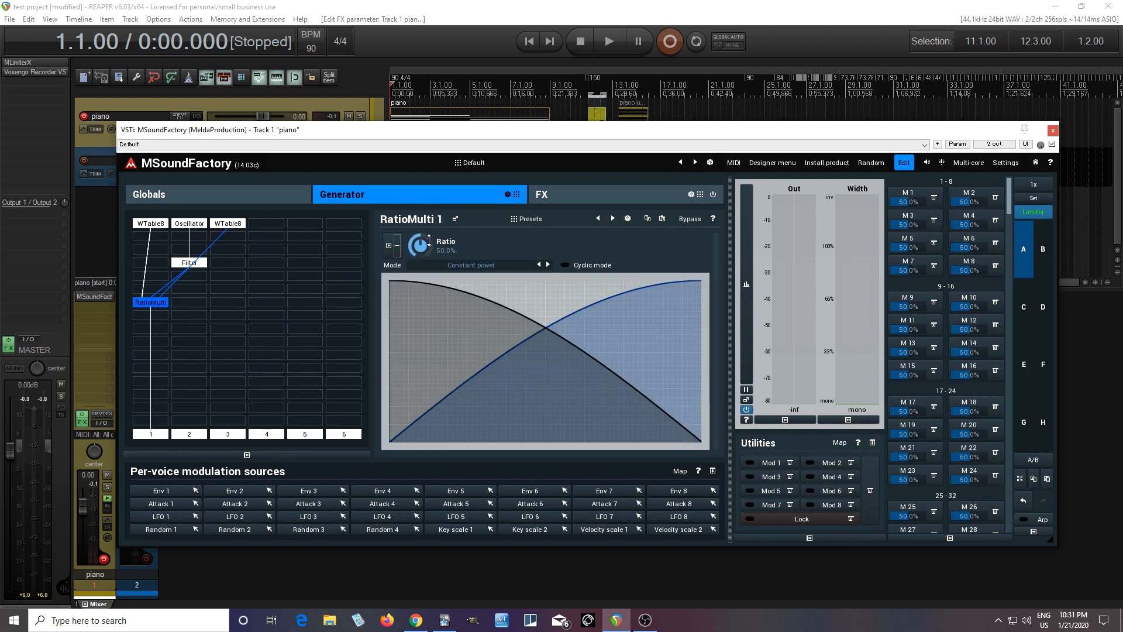
pyautogui.click(390, 246)
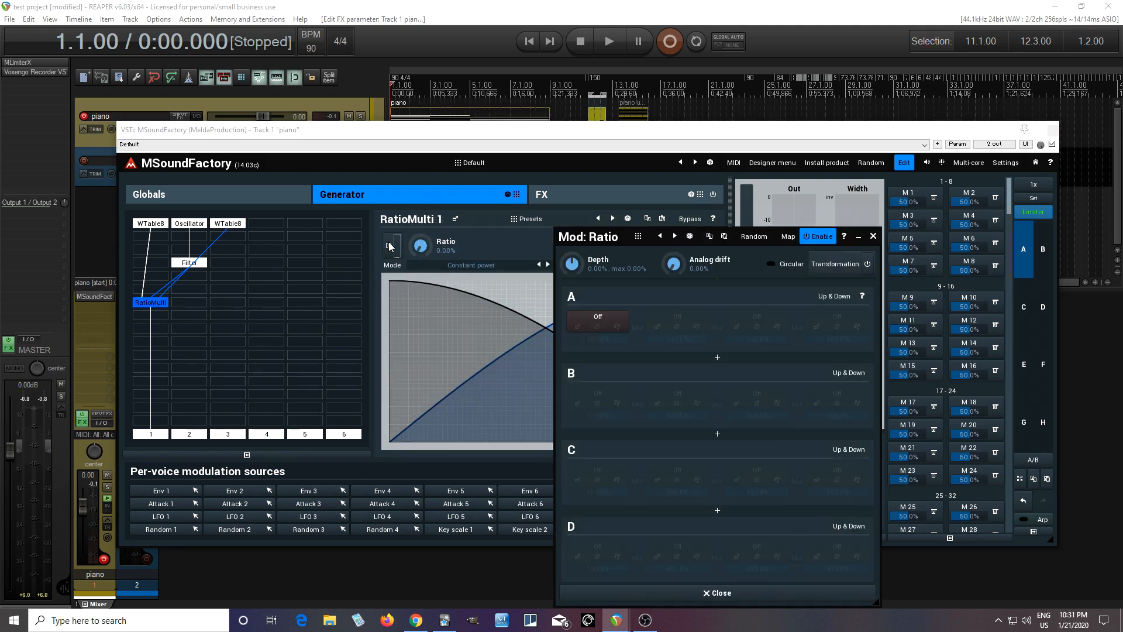
pyautogui.click(589, 323)
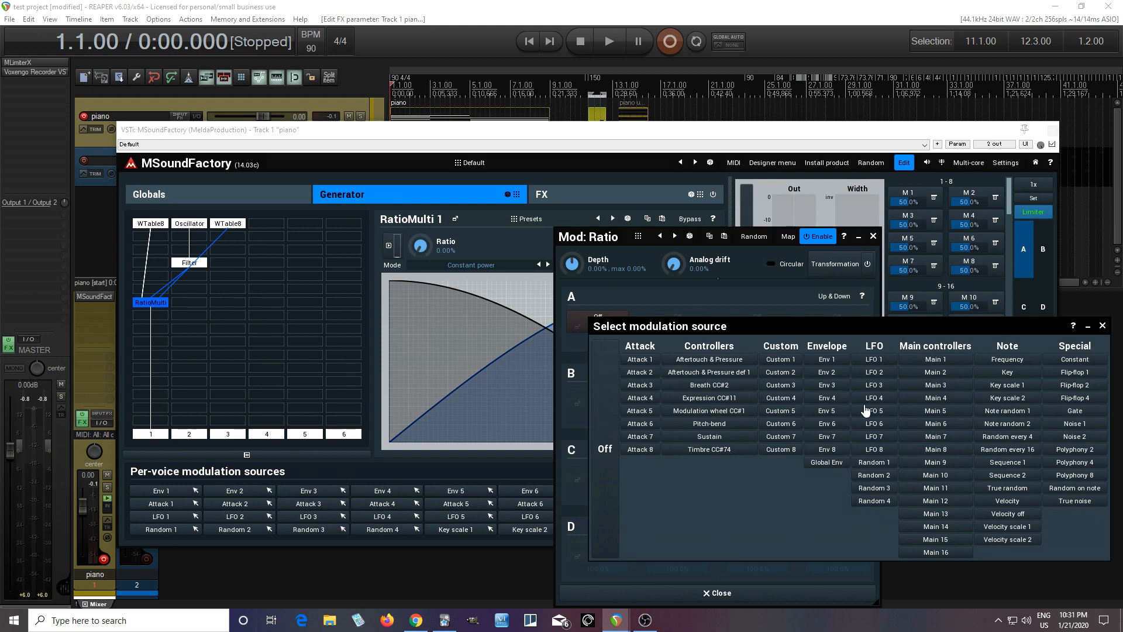
pyautogui.click(873, 373)
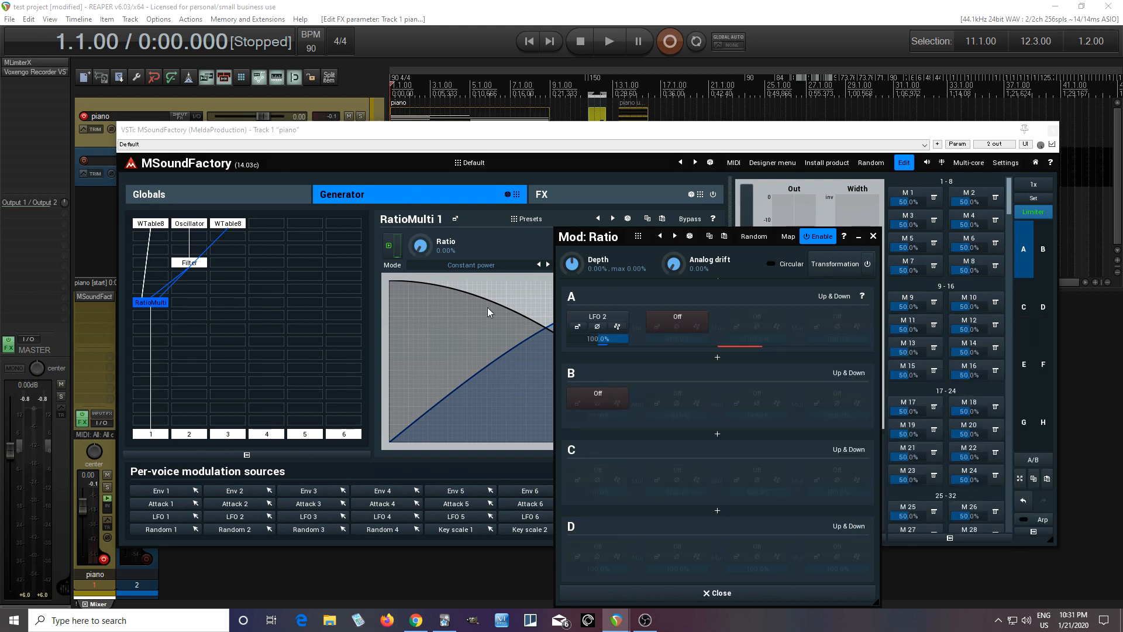
# Step: Set LFO 2's rate to 0.0777 Hz and the Ratio modulation depth to 100%
pyautogui.click(577, 327)
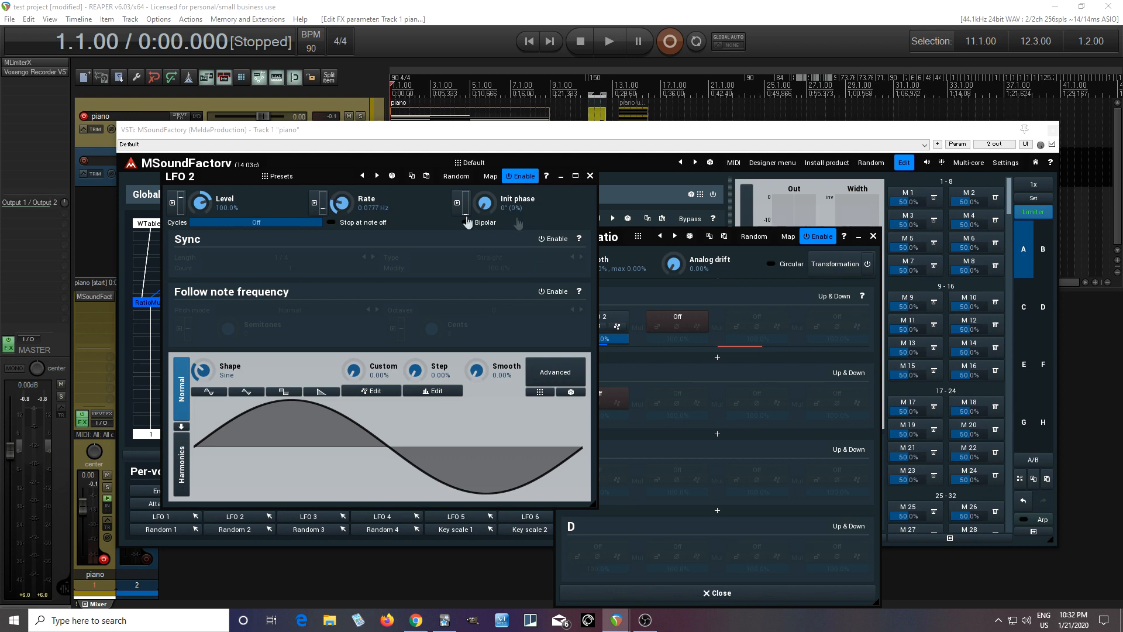
pyautogui.click(589, 176)
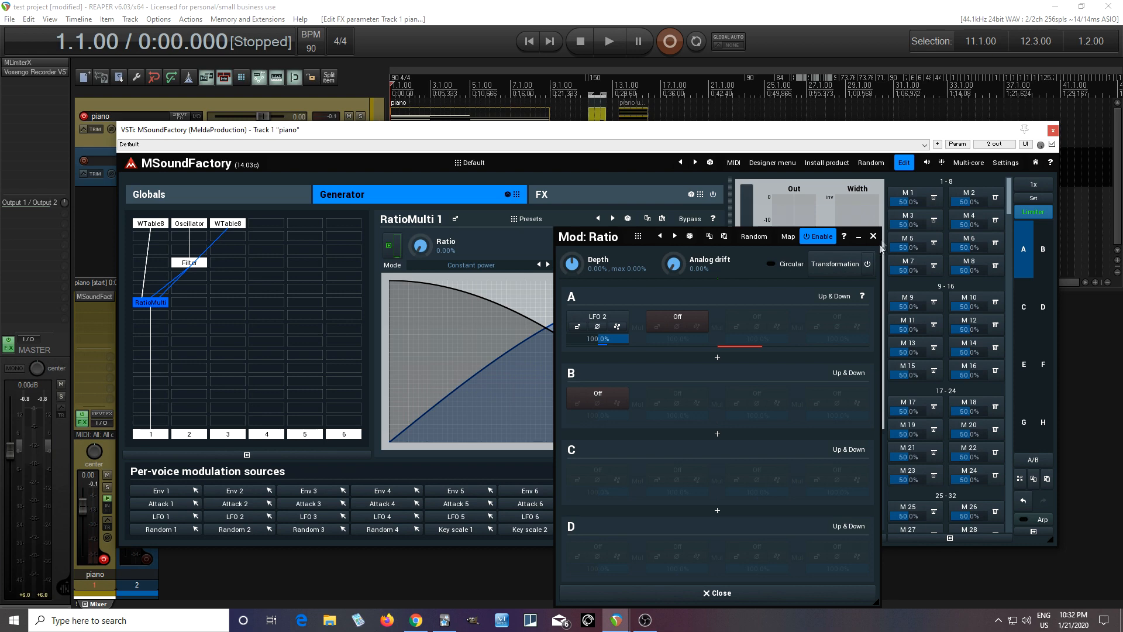
pyautogui.moveTo(574, 264); pyautogui.dragTo(573, 202)
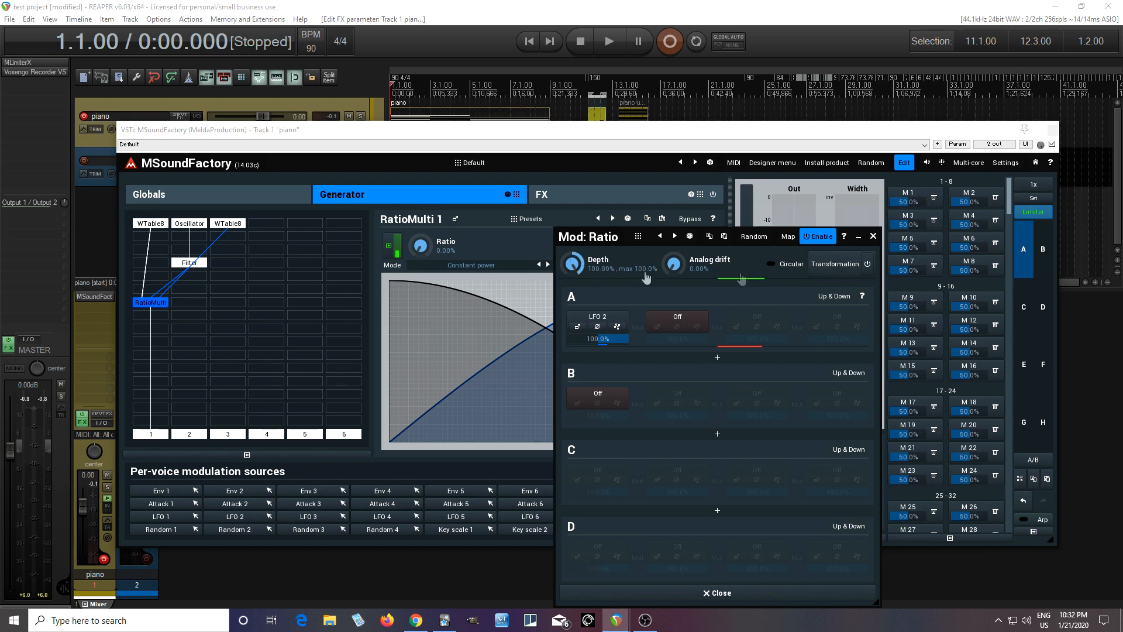
# Step: Set the global envelope's attack to 595 ms and its release to 539 ms
pyautogui.click(873, 236)
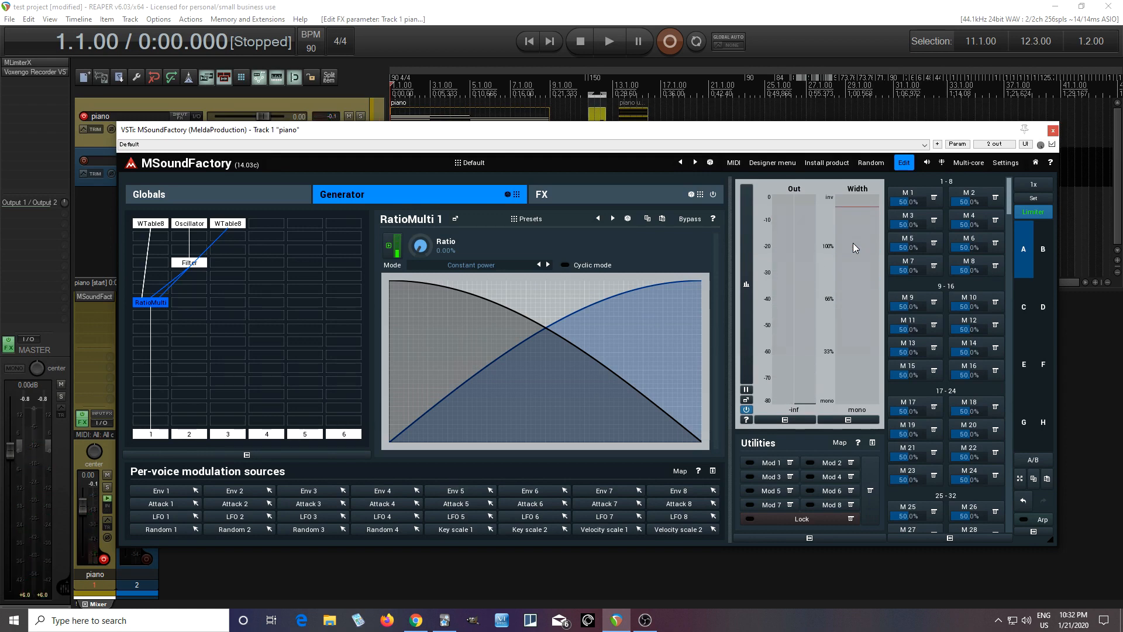
pyautogui.click(259, 191)
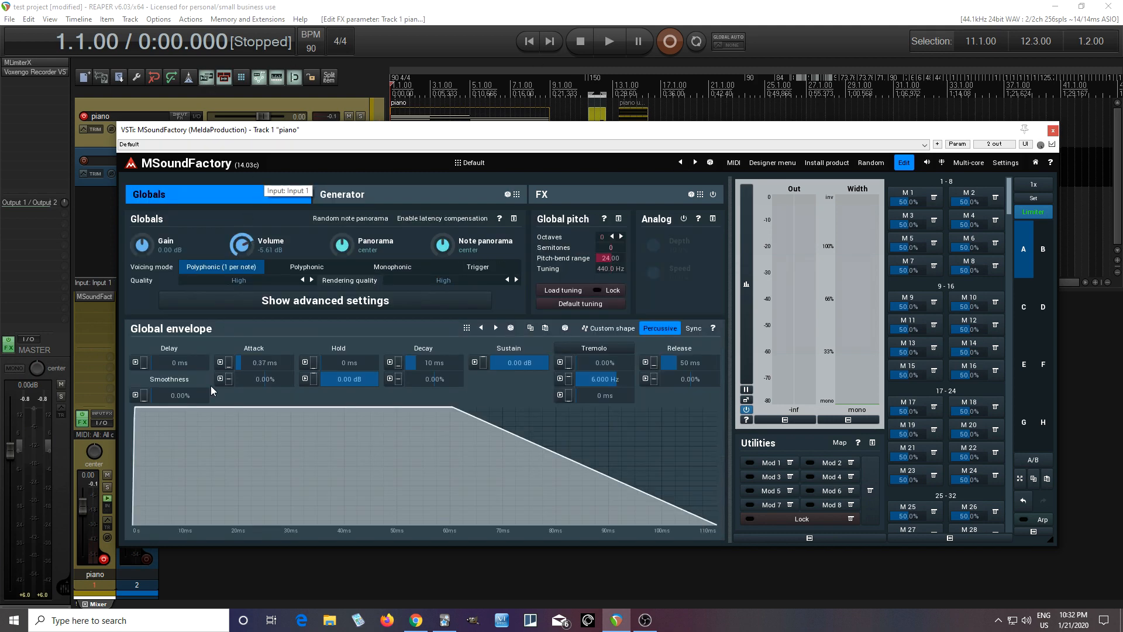
pyautogui.moveTo(240, 362); pyautogui.dragTo(265, 362)
pyautogui.moveTo(679, 359); pyautogui.dragTo(679, 338)
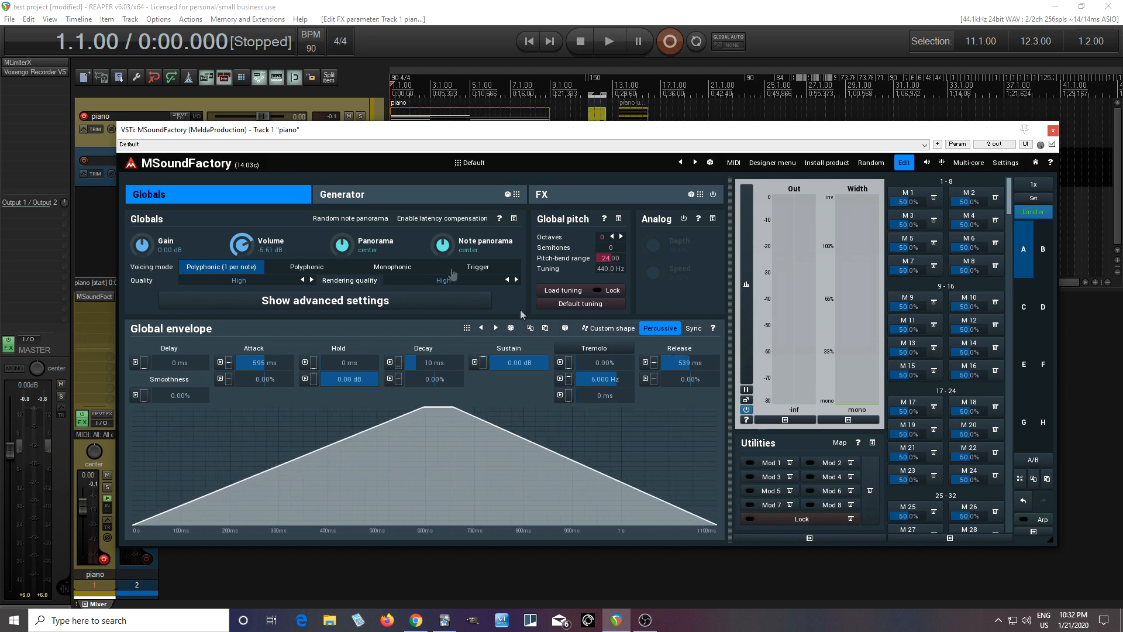
# Step: Check the first column's WaveTable8 in the generator and set the third column's WaveTable8 octave to +1
pyautogui.click(401, 196)
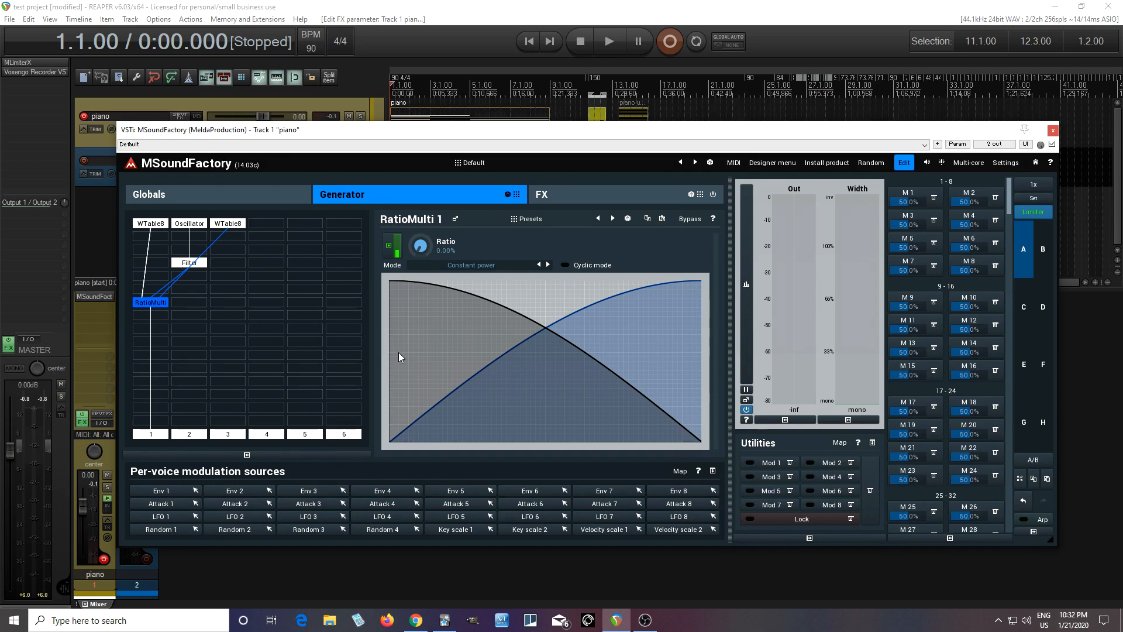
pyautogui.click(149, 224)
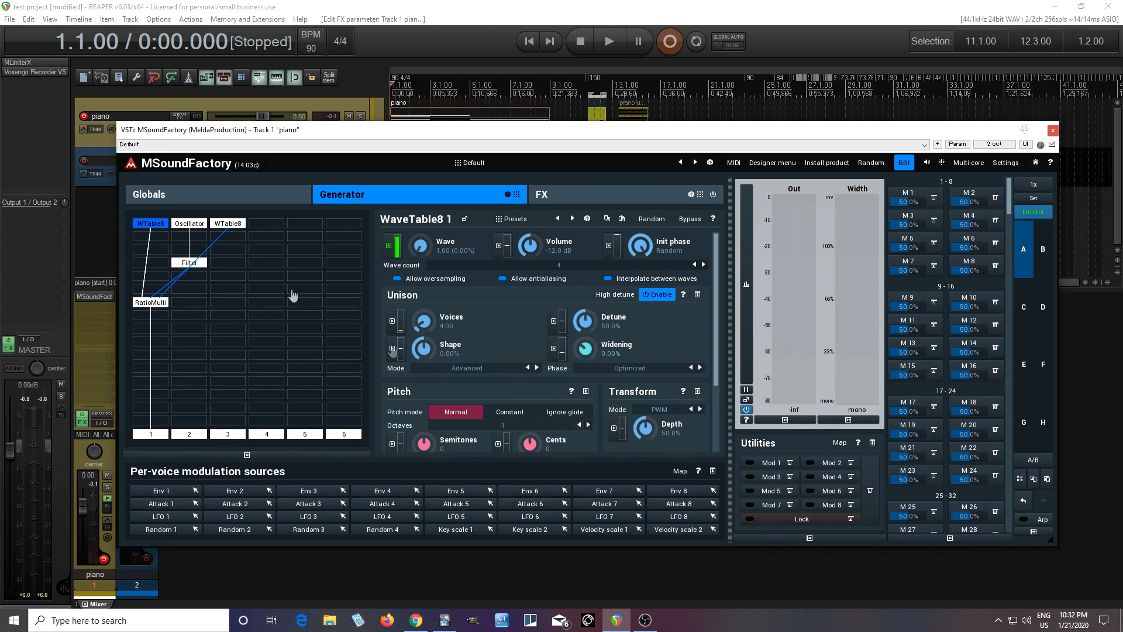
pyautogui.click(227, 226)
pyautogui.click(588, 425)
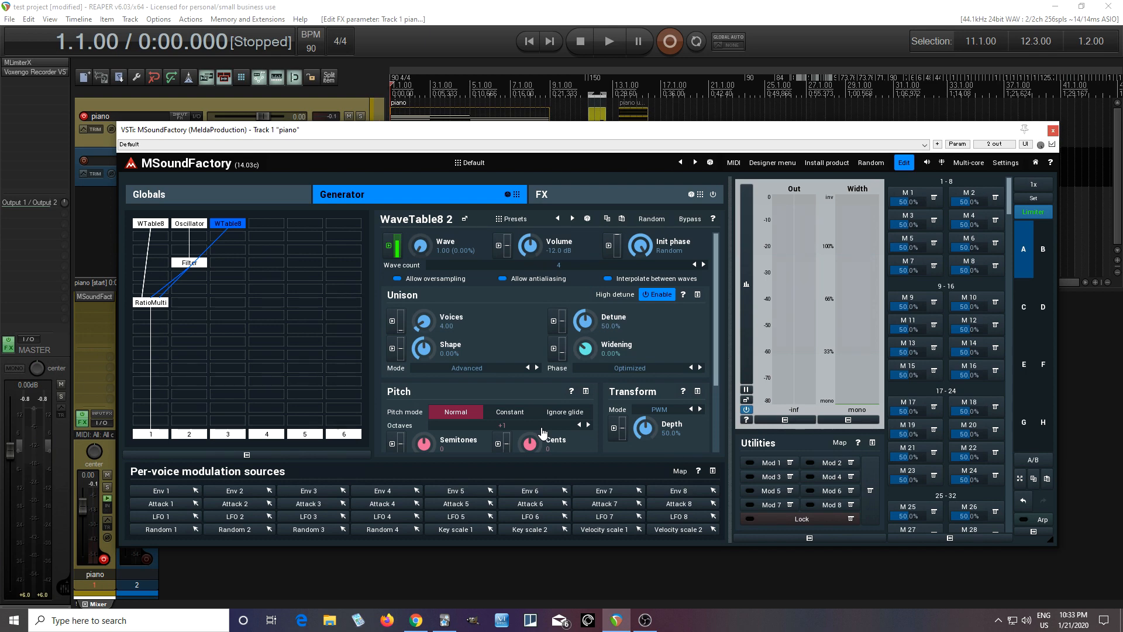
# Step: Raise the Init phase of LFO 2, the modulation source of the RatioMulti module's Ratio
pyautogui.click(153, 303)
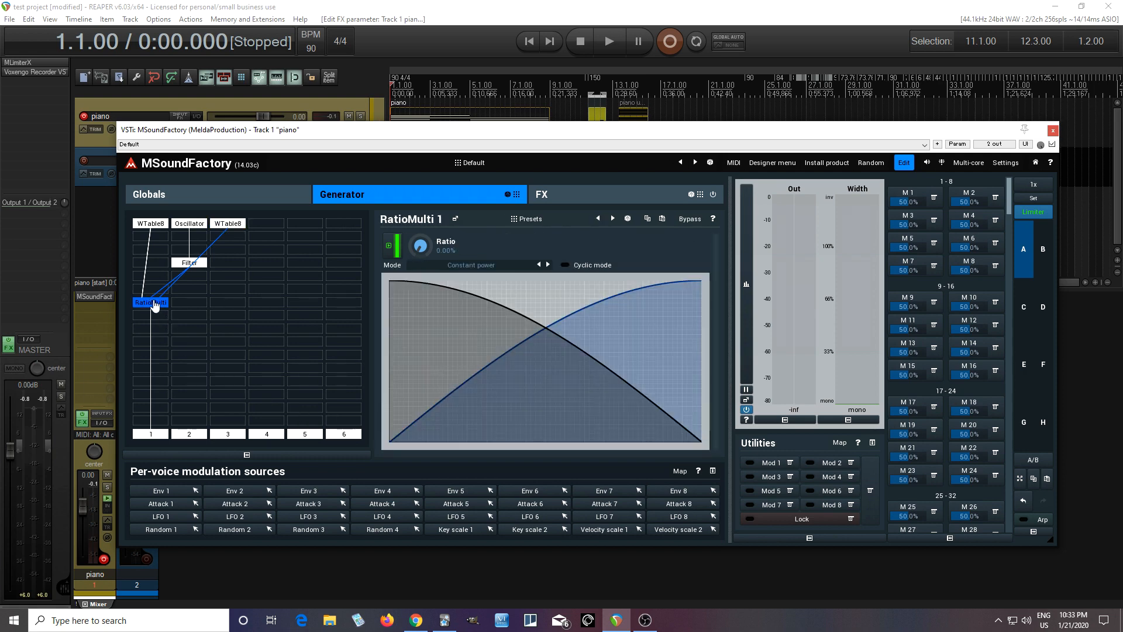
pyautogui.click(389, 250)
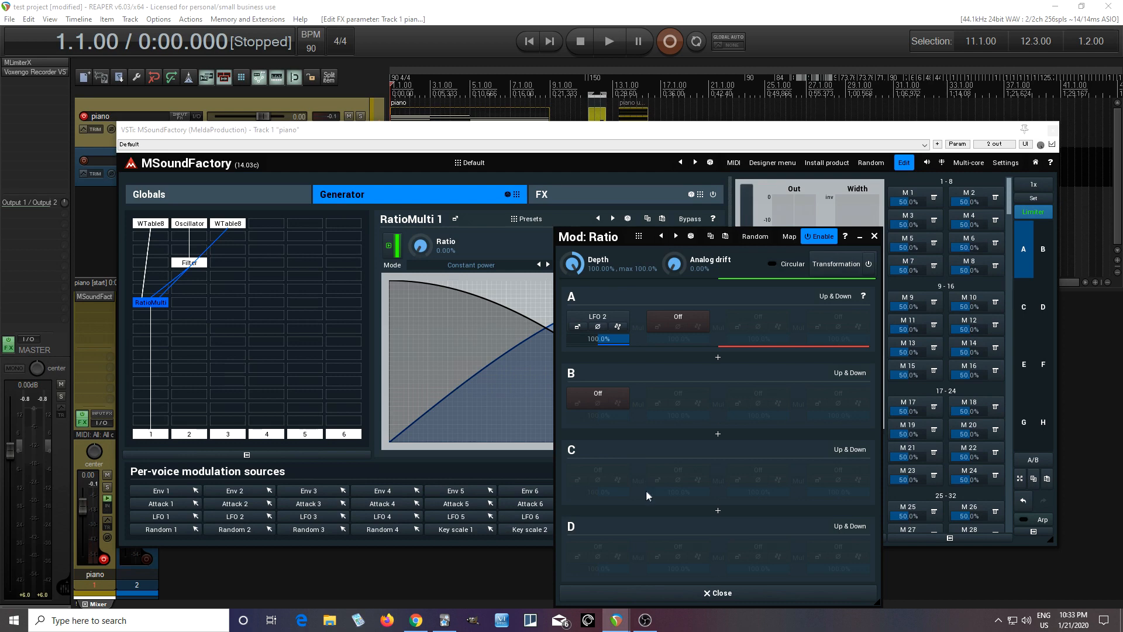
pyautogui.click(578, 327)
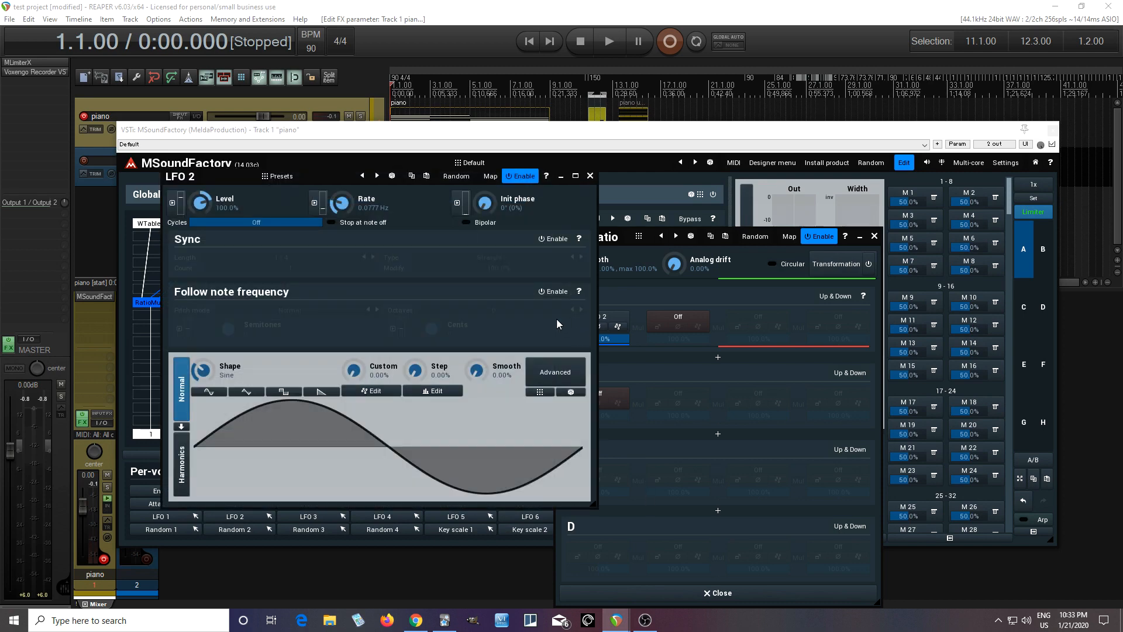
pyautogui.moveTo(485, 203); pyautogui.dragTo(485, 187)
pyautogui.moveTo(487, 203); pyautogui.dragTo(486, 163)
pyautogui.click(590, 176)
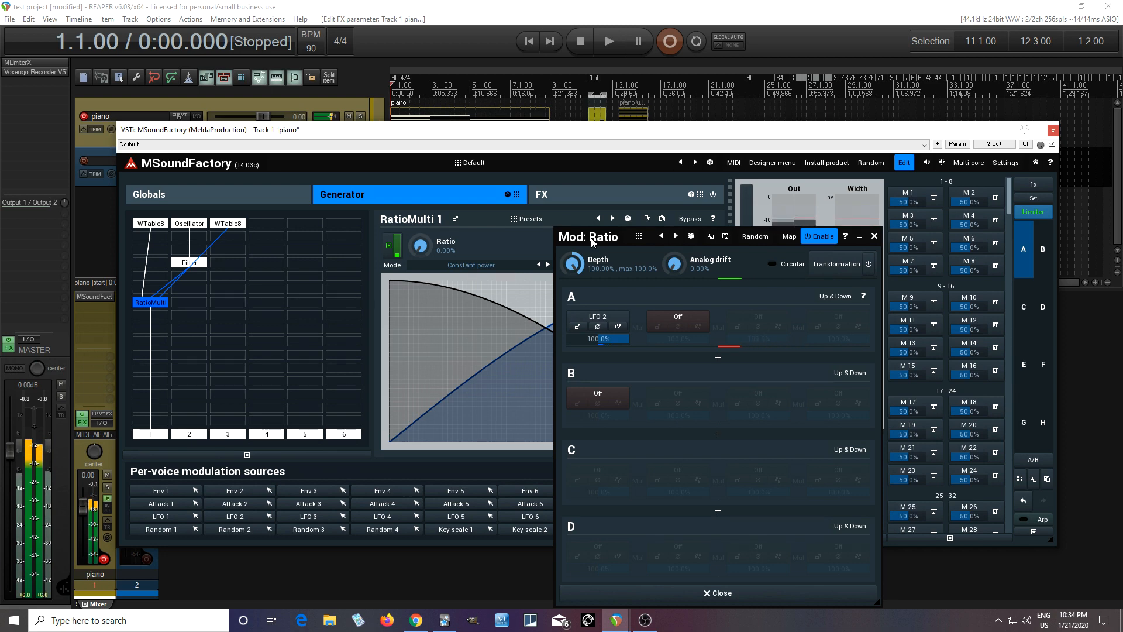
pyautogui.moveTo(592, 242); pyautogui.dragTo(470, 176)
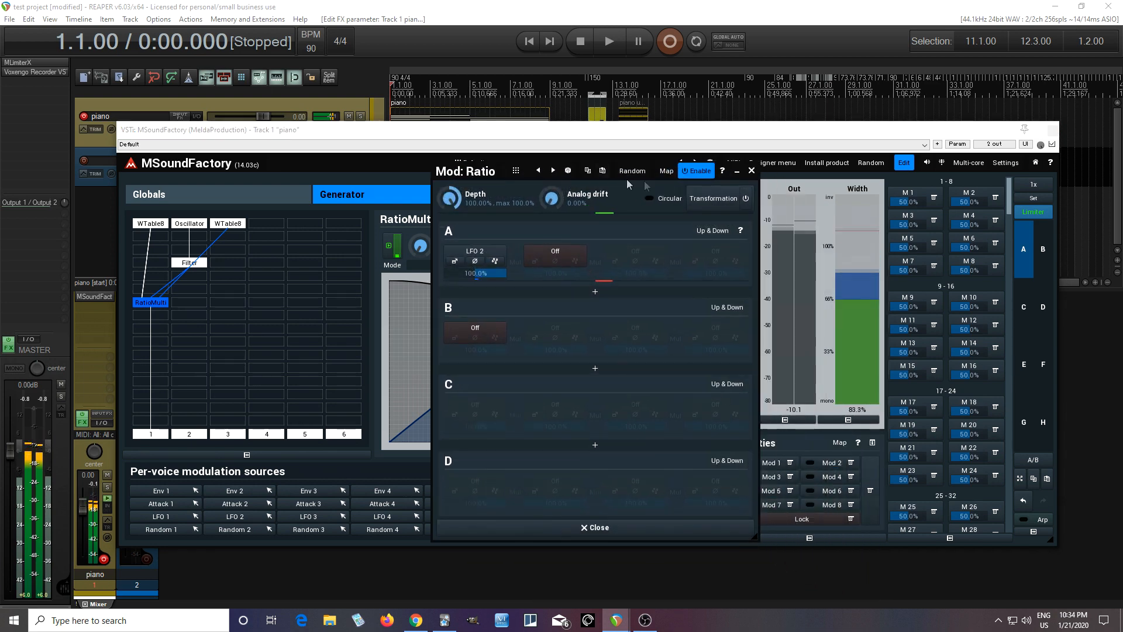
pyautogui.click(736, 172)
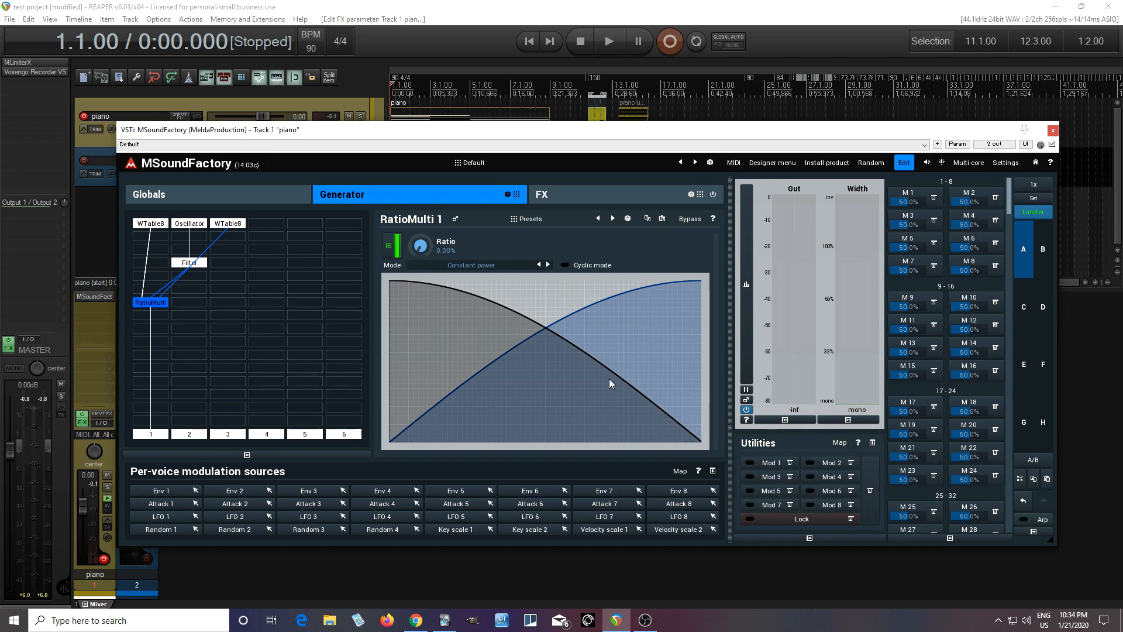
# Step: Add a Tremolo module directly below the third column's WaveTable8 with its Shape at 24% Sine and Depth at 50%
pyautogui.click(232, 239)
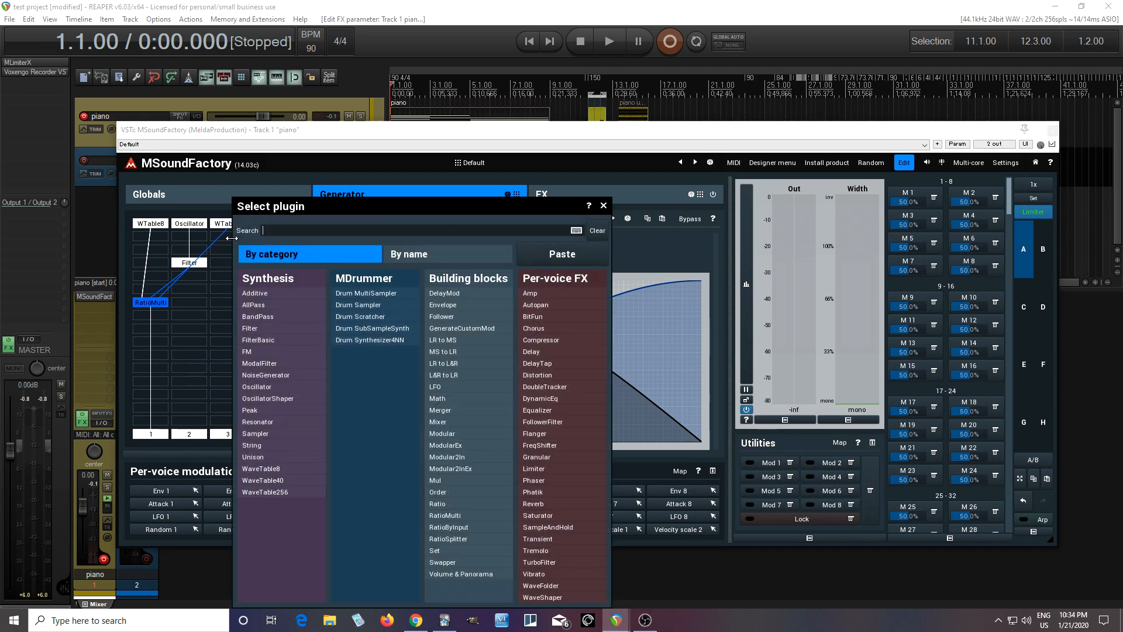
pyautogui.click(547, 550)
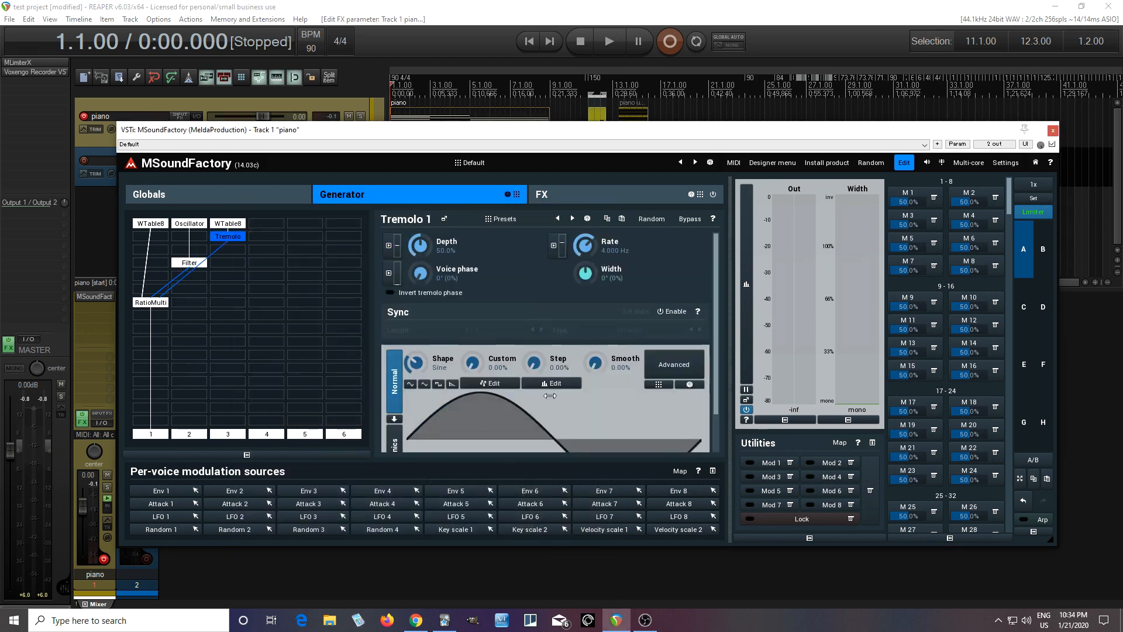
pyautogui.moveTo(419, 364)
pyautogui.mouseDown()
pyautogui.moveTo(418, 345)
pyautogui.moveTo(418, 380)
pyautogui.moveTo(419, 352)
pyautogui.mouseUp()
pyautogui.moveTo(425, 245); pyautogui.dragTo(424, 224)
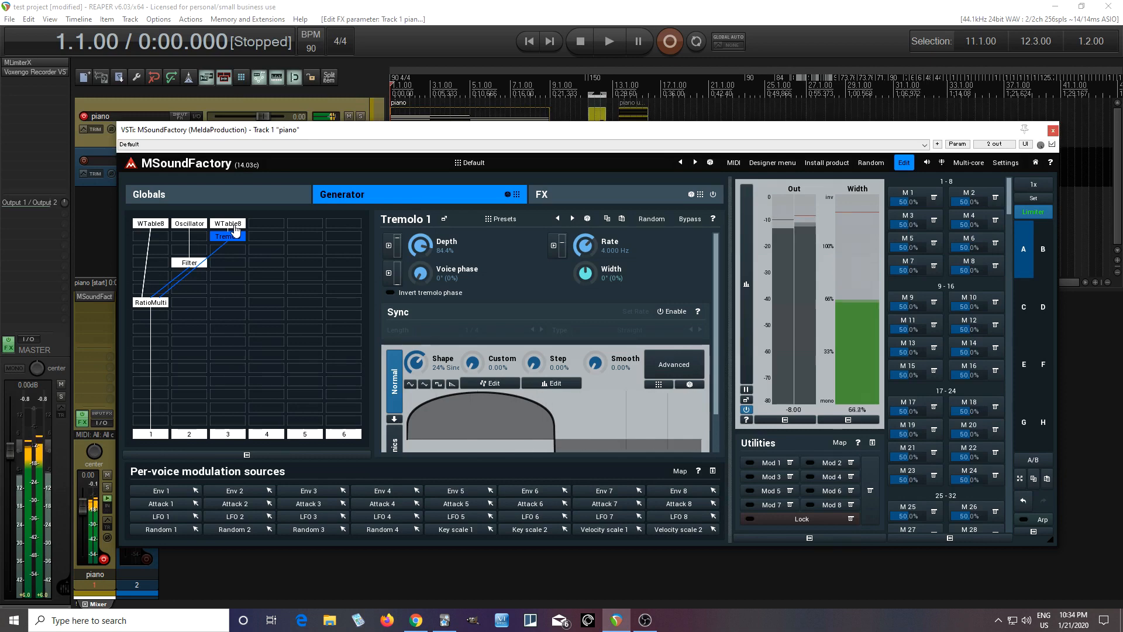
pyautogui.doubleClick(419, 243)
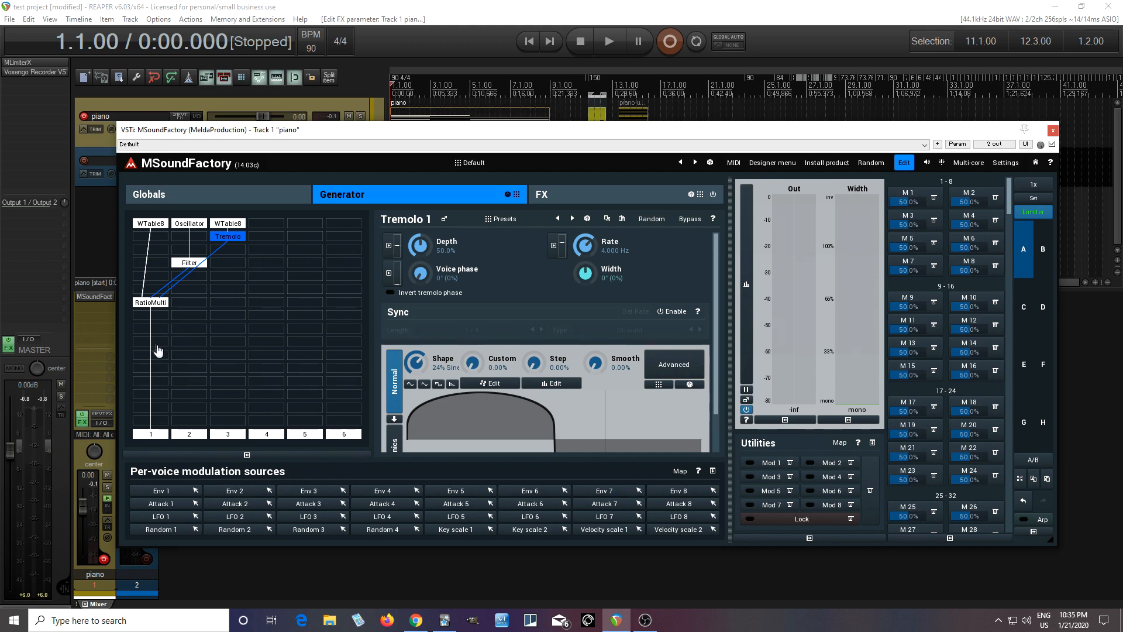
# Step: Compare the FX routing grid with the Generator grid that holds the per-voice Tremolo
pyautogui.click(599, 199)
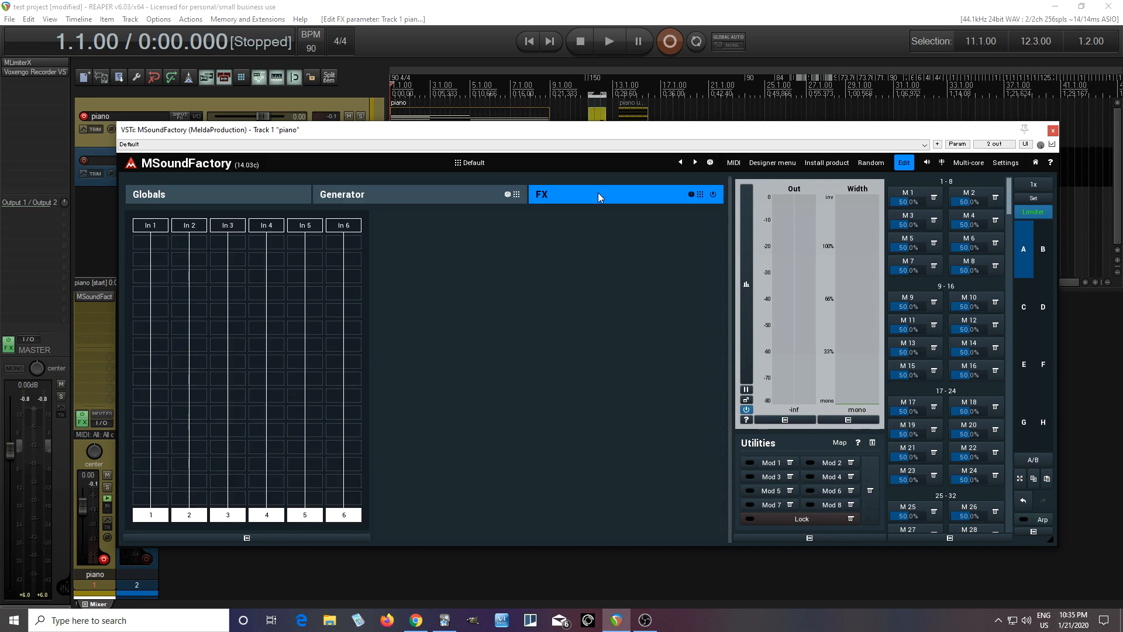
pyautogui.click(332, 199)
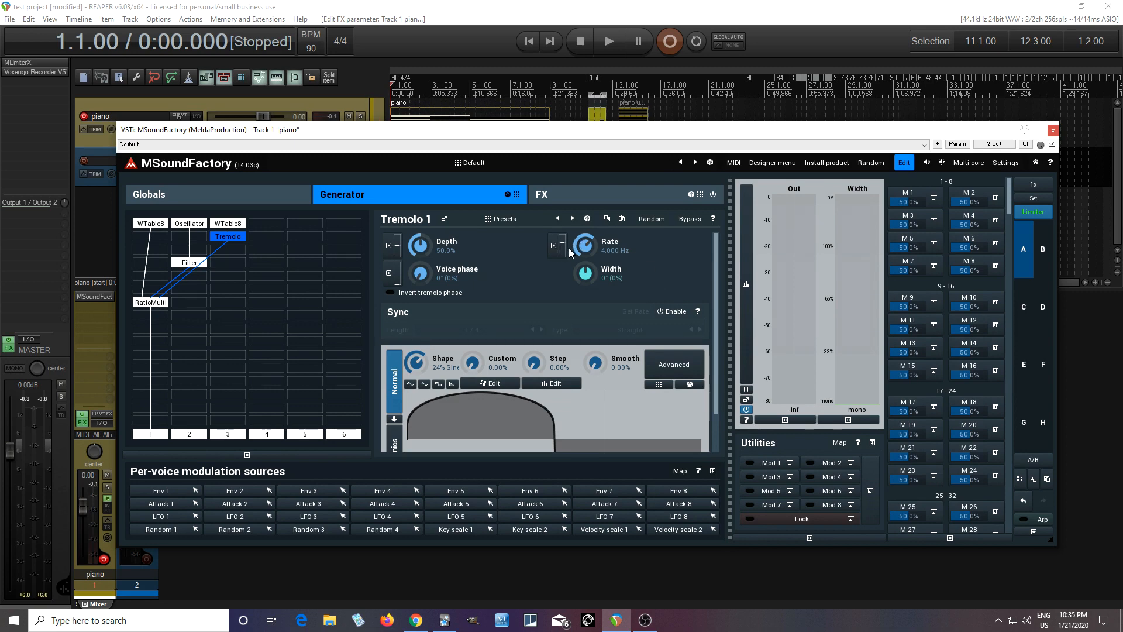
pyautogui.click(558, 198)
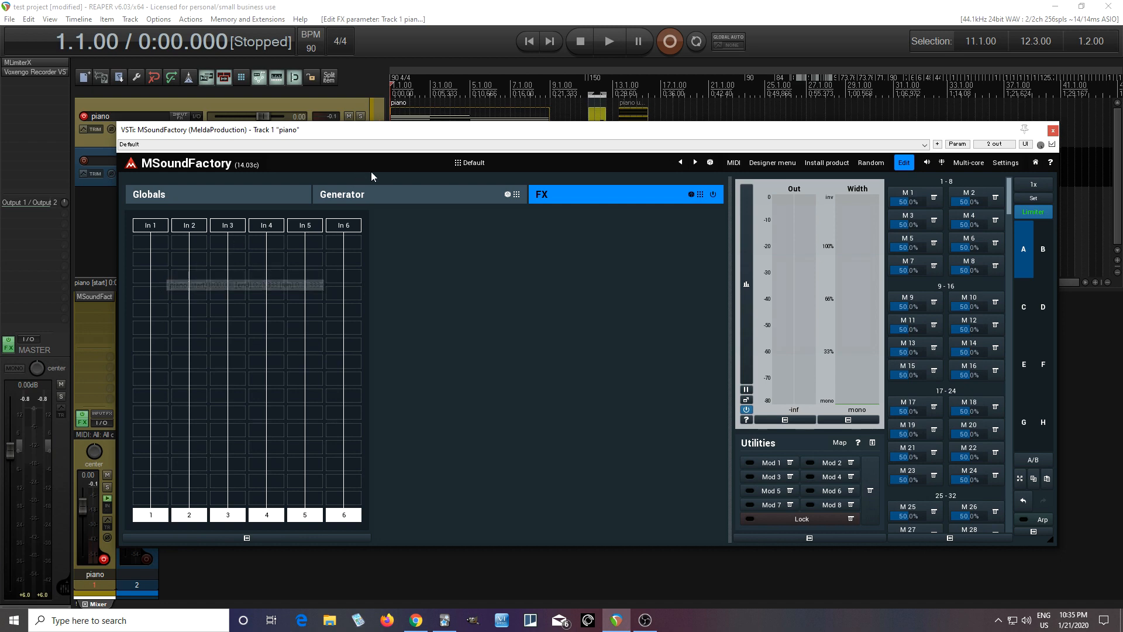
pyautogui.click(387, 198)
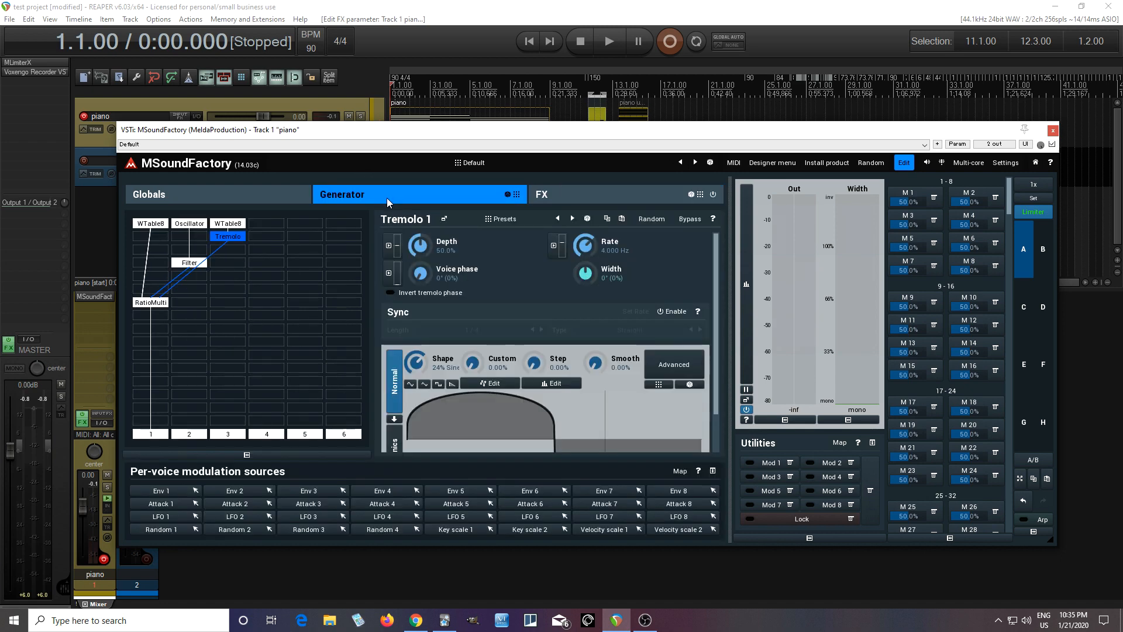